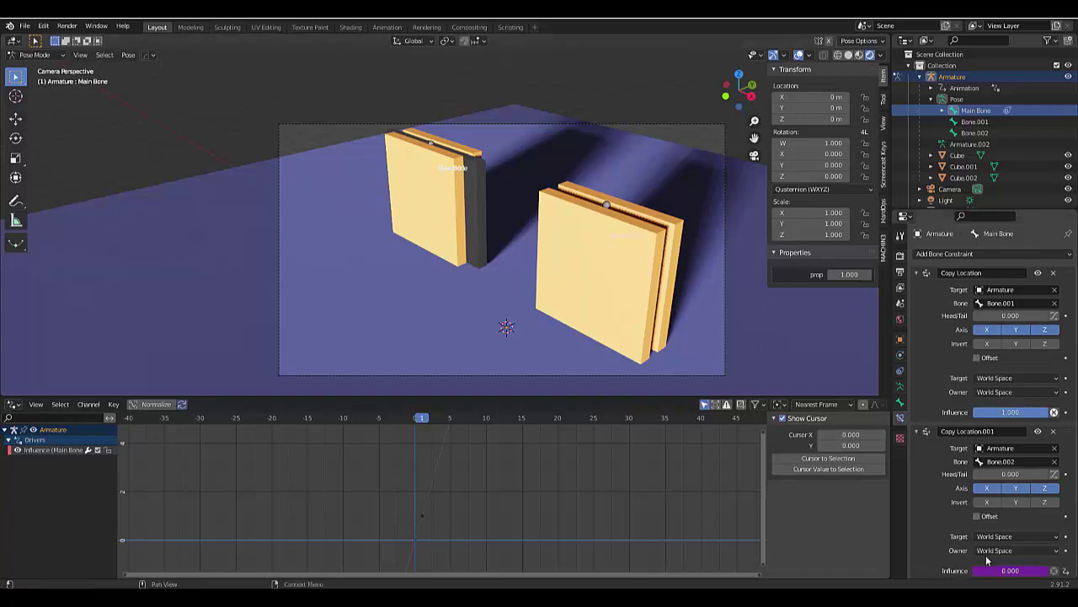
# Raise the Copy Location.001 influence to about 0.95, then orbit the fresh default scene's cube
pyautogui.moveTo(992, 572); pyautogui.dragTo(1031, 571)
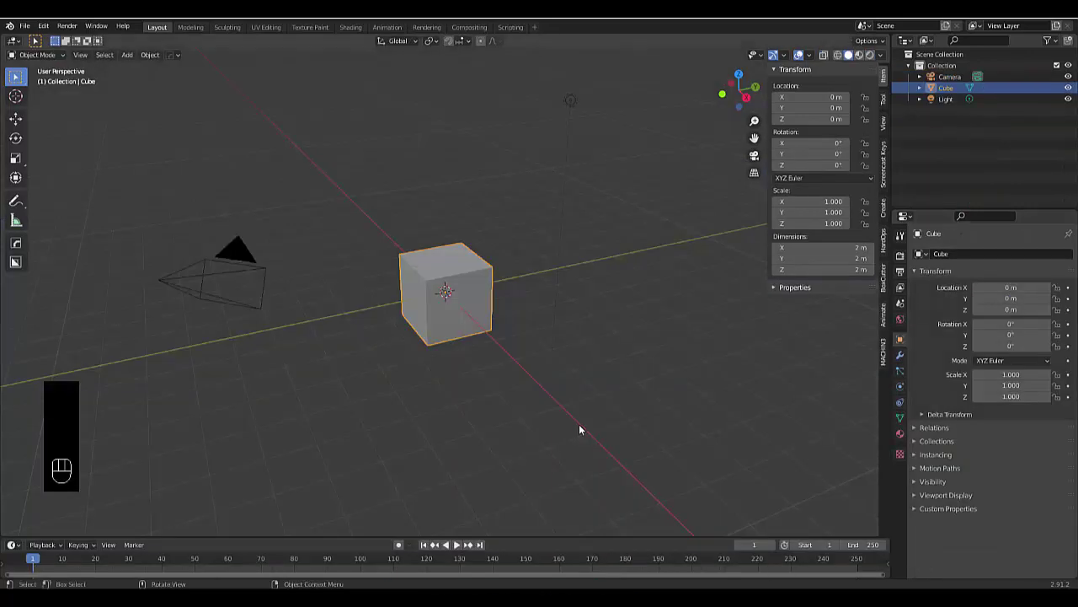
pyautogui.moveTo(579, 424); pyautogui.dragTo(459, 316, button='middle')
# Delete the default cube and switch to the front orthographic view
pyautogui.click(459, 317)
pyautogui.press('x')
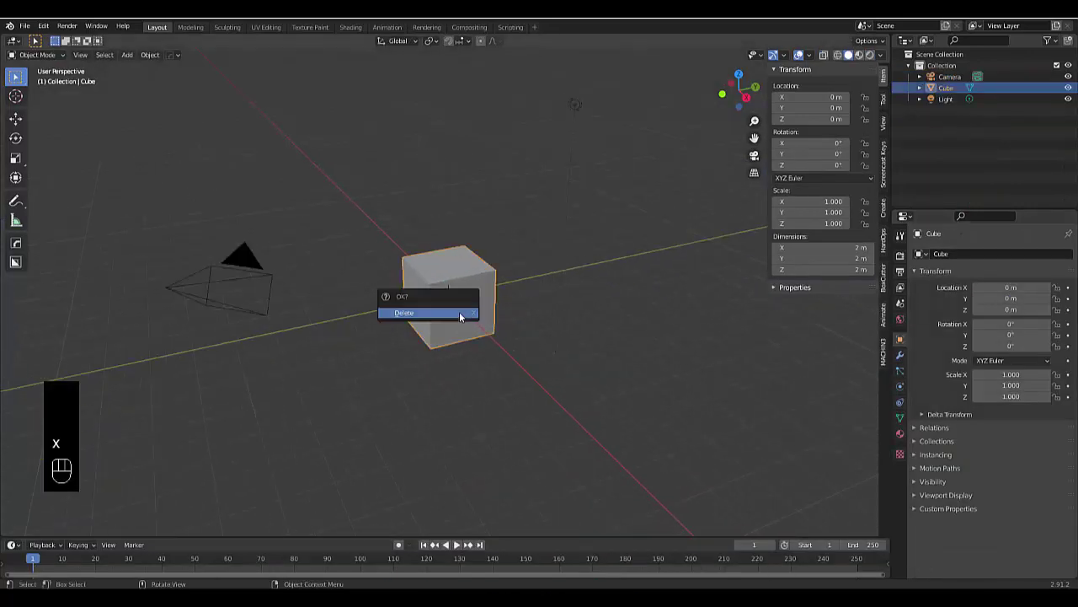
pyautogui.click(459, 317)
pyautogui.press('KP_1')
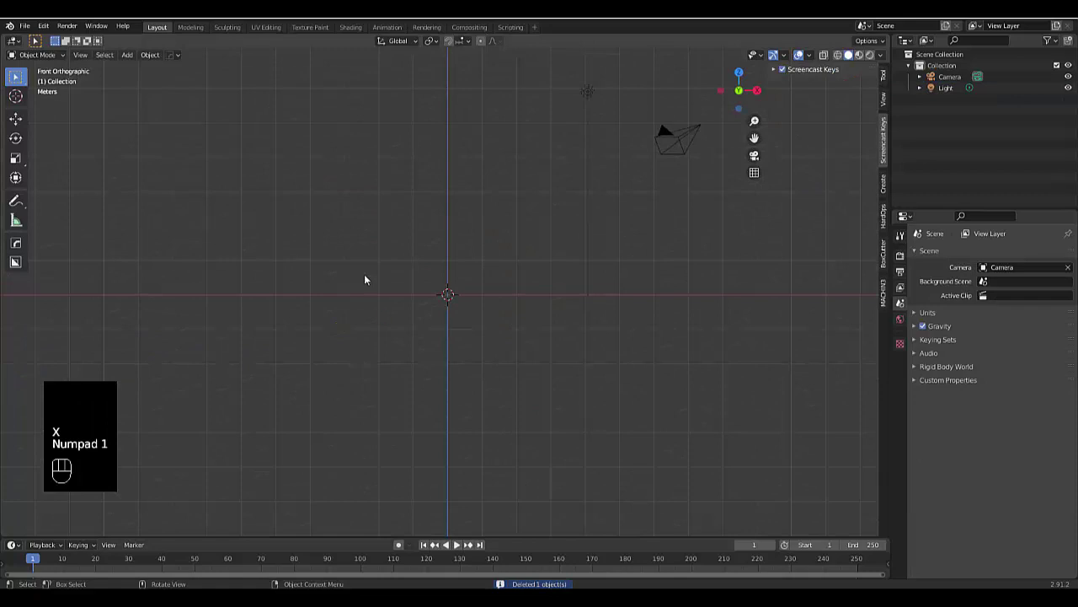
# Add an armature and enter Edit Mode with its single bone selected
pyautogui.hotkey('shift', 'a')
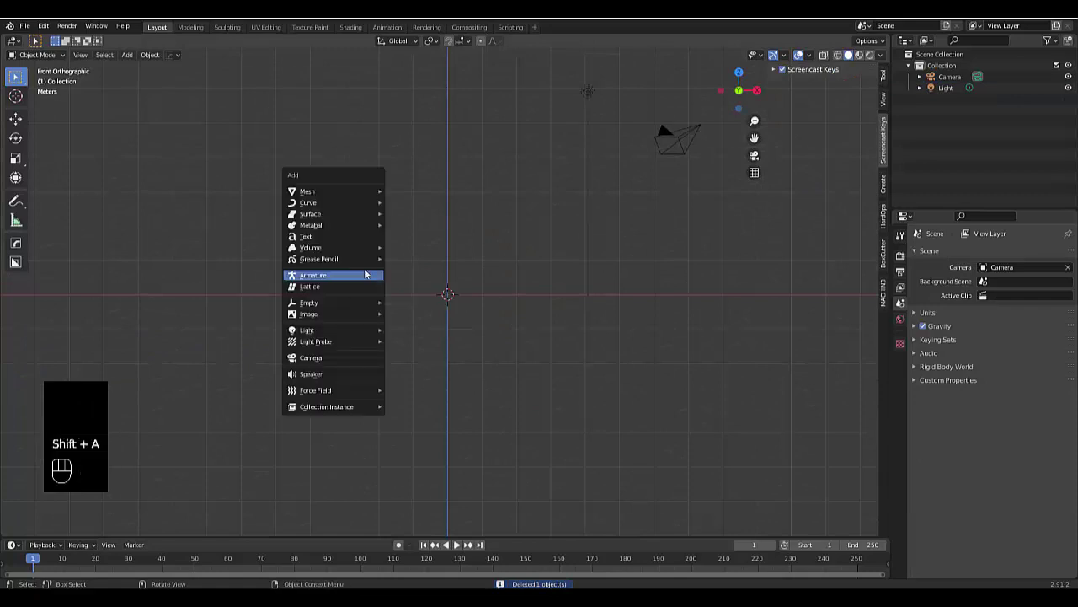
pyautogui.click(365, 274)
pyautogui.scroll(4, 410, 210)
pyautogui.moveTo(409, 210); pyautogui.dragTo(533, 428)
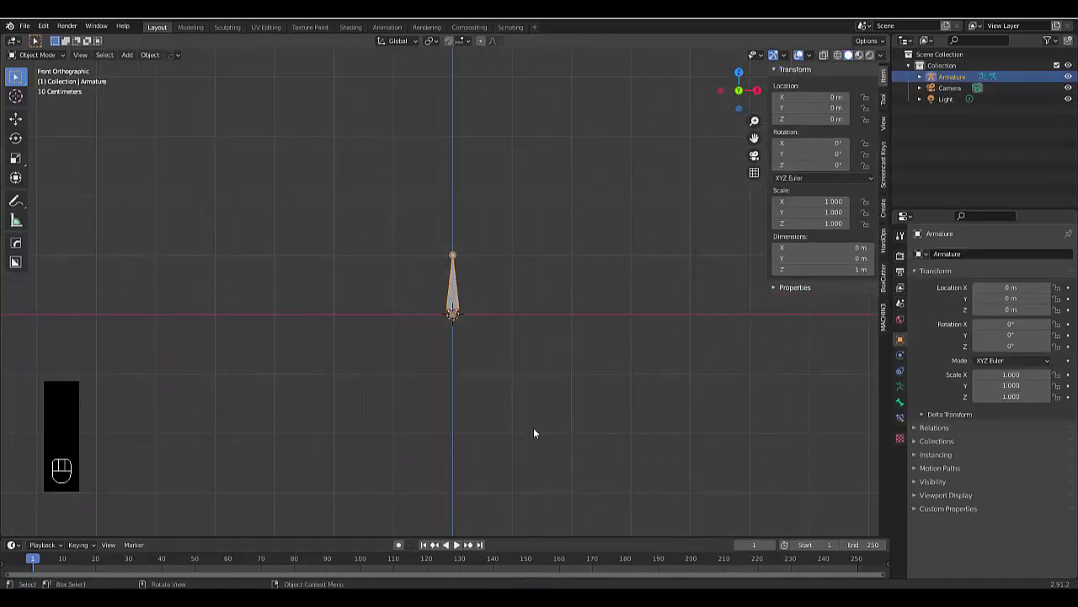
pyautogui.click(42, 56)
pyautogui.press('Tab')
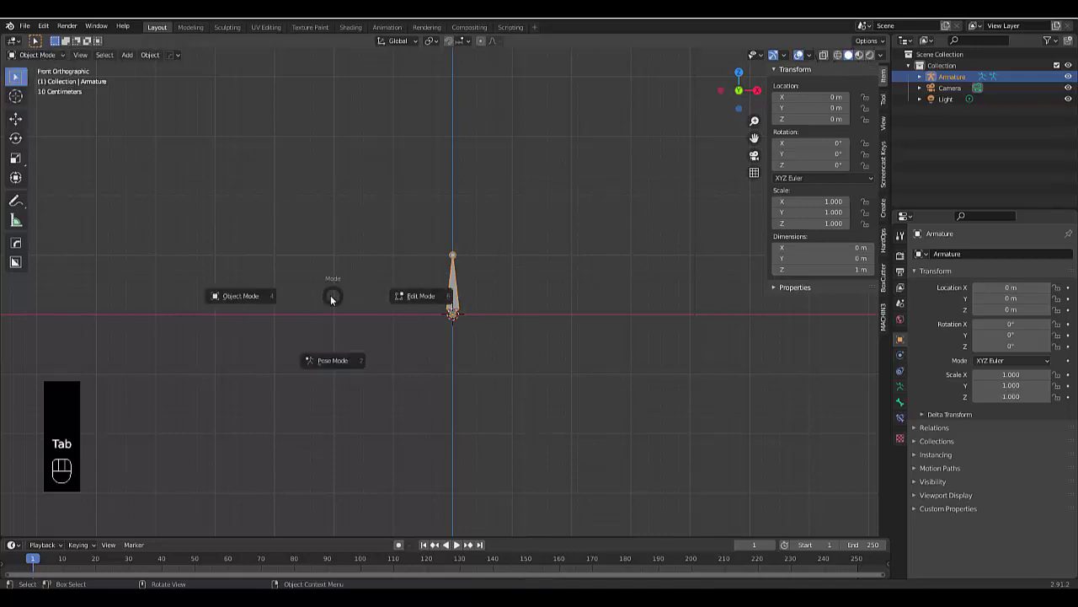
pyautogui.click(489, 293)
pyautogui.moveTo(363, 161); pyautogui.dragTo(585, 487)
pyautogui.keyDown('shift'); pyautogui.moveTo(585, 487); pyautogui.dragTo(487, 365, button='middle'); pyautogui.keyUp('shift')
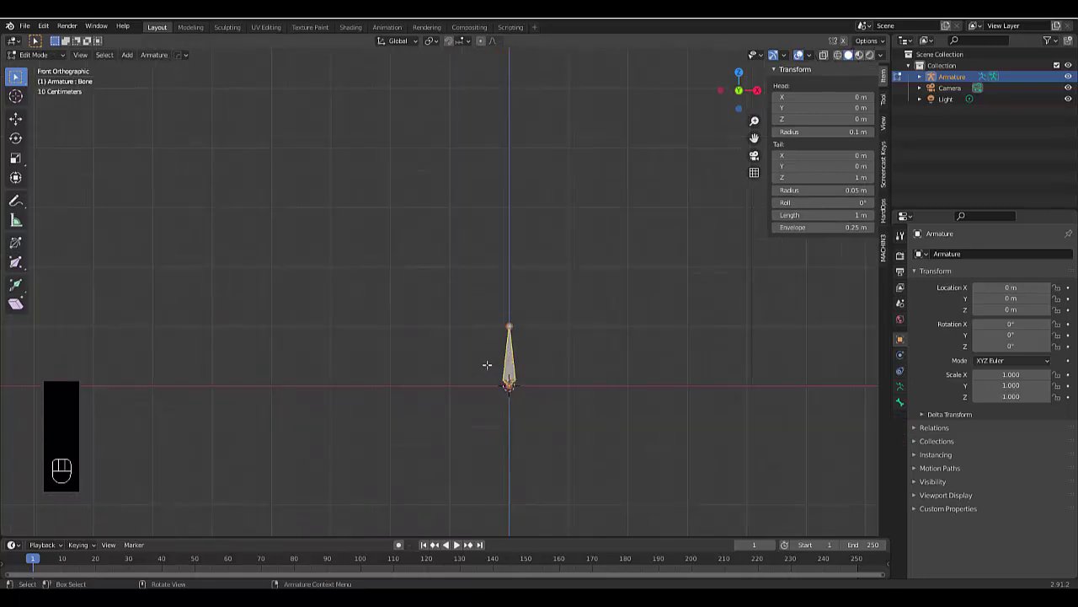
# Duplicate the bone 2 m to the left on X and raise the copy 2 m on Z
pyautogui.hotkey('shift', 'd')
pyautogui.press('x')
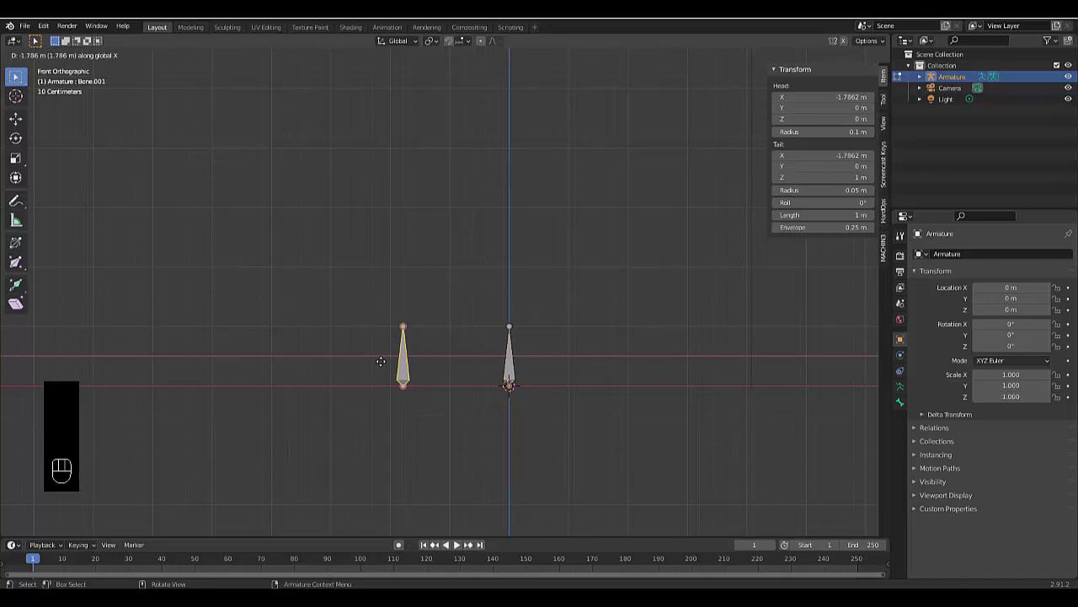
pyautogui.write('-2')
pyautogui.press('Return')
pyautogui.write('gz2')
pyautogui.click(381, 361)
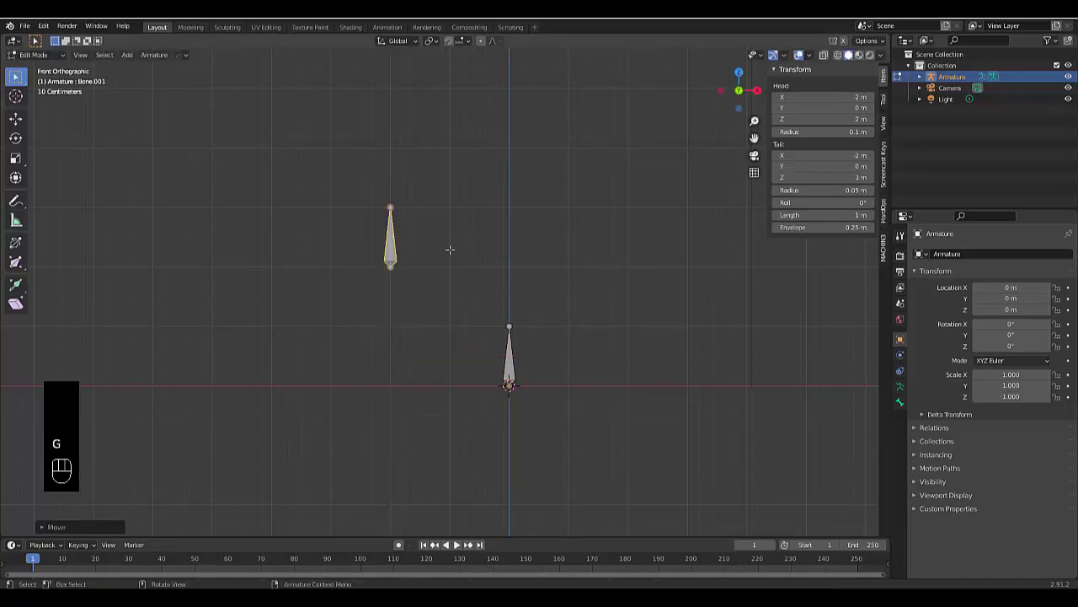
# Duplicate the origin bone 2 m to the right on X and raise it 2 m on Z
pyautogui.moveTo(448, 248); pyautogui.dragTo(632, 541)
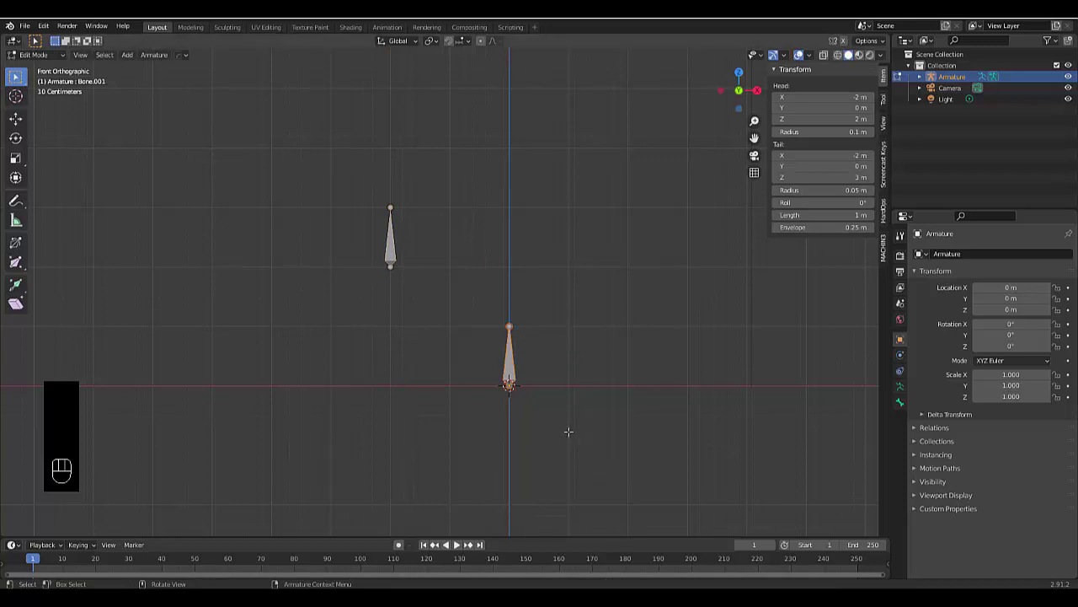
pyautogui.hotkey('shift', 'd')
pyautogui.press('x')
pyautogui.press('2')
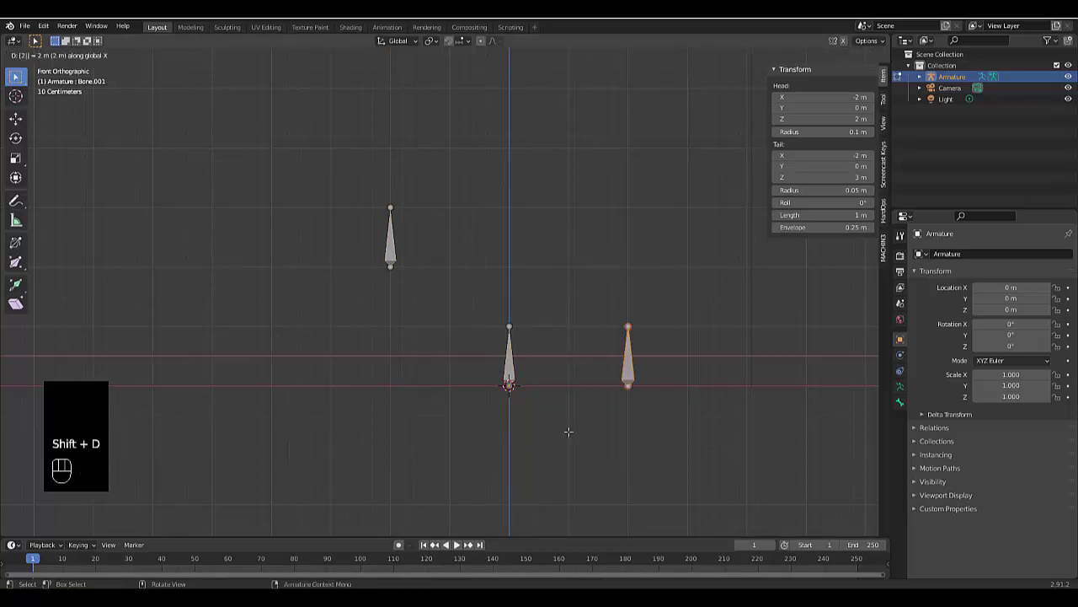
pyautogui.press('Return')
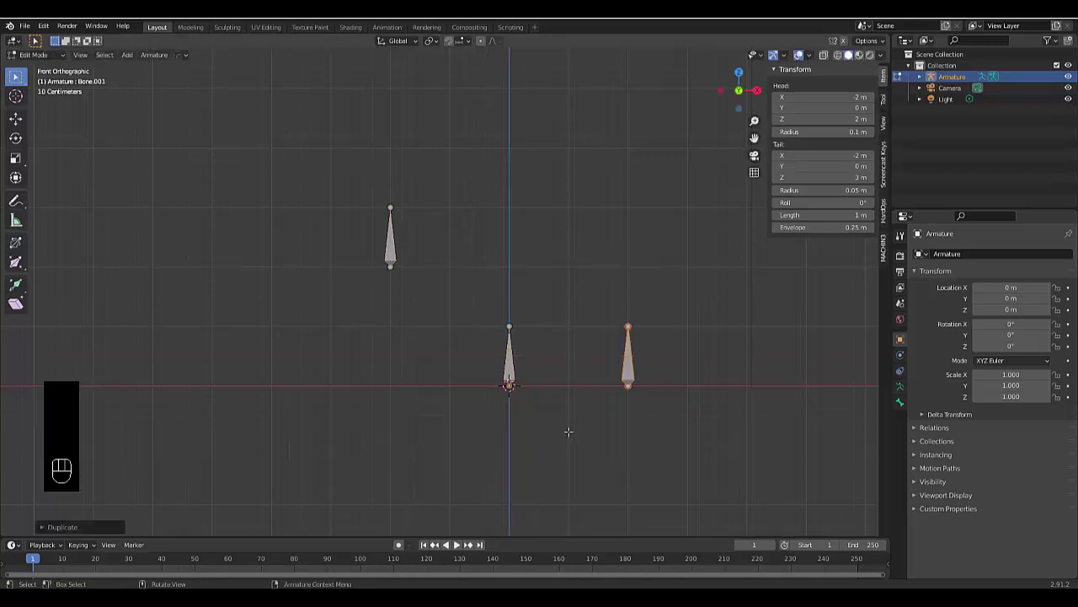
pyautogui.press('g')
pyautogui.press('z')
pyautogui.press('2')
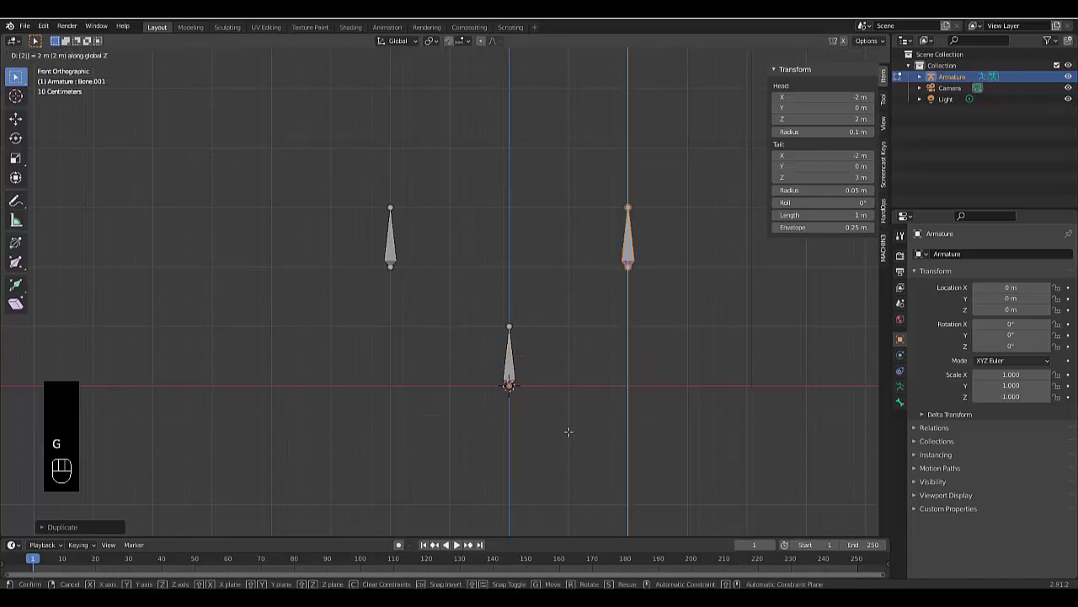
pyautogui.press('Return')
pyautogui.scroll(3, 509, 386)
pyautogui.press('Tab')
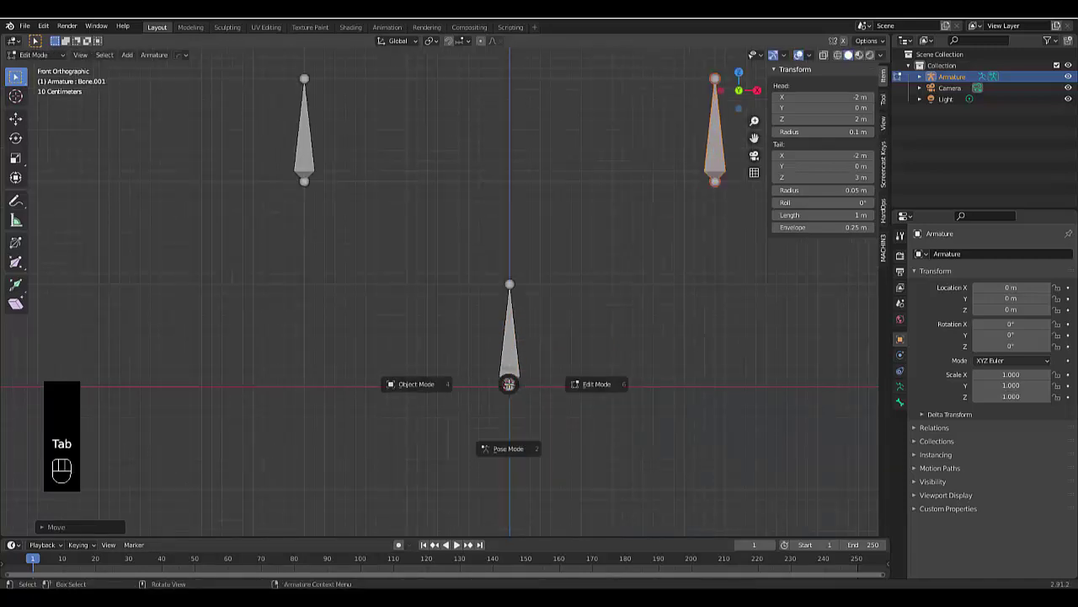
# Switch the armature to Pose Mode and enable bone Names under Viewport Display
pyautogui.click(54, 55)
pyautogui.click(53, 55)
pyautogui.press('Tab')
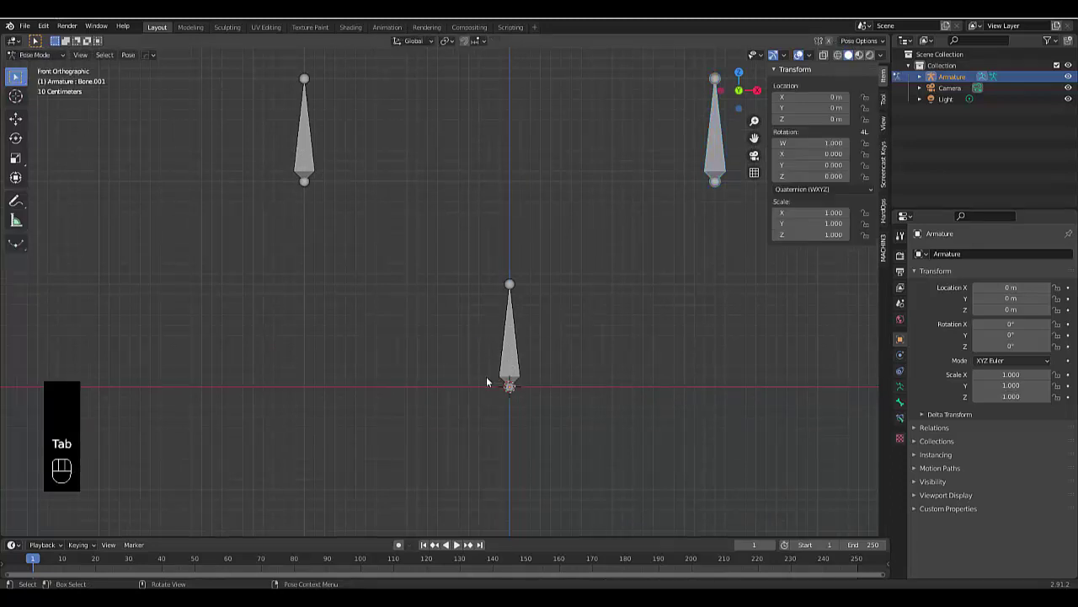
pyautogui.scroll(-2, 549, 485)
pyautogui.scroll(1, 549, 464)
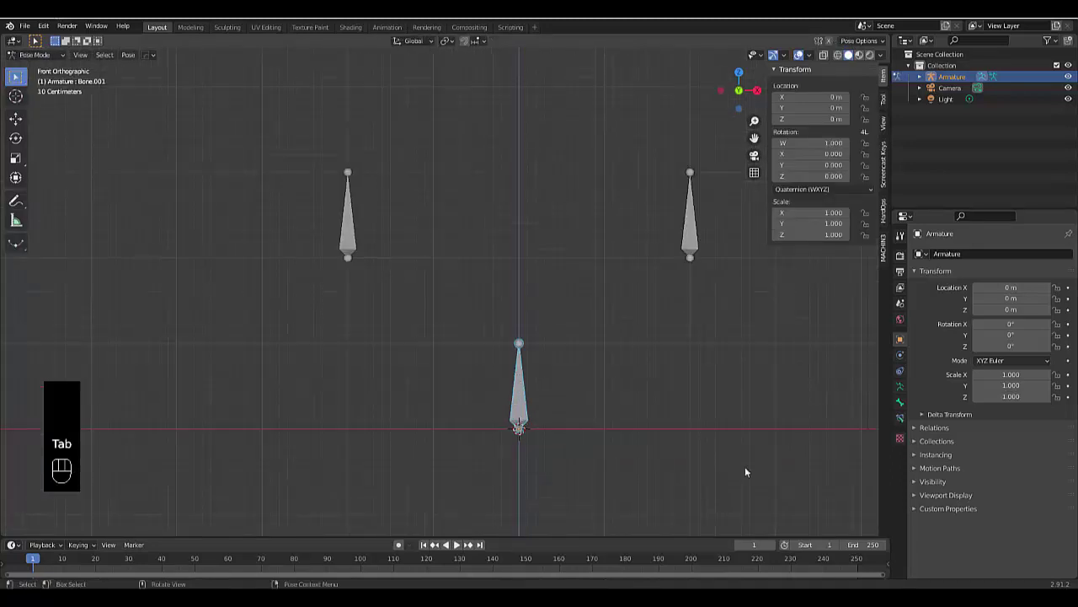
pyautogui.click(901, 390)
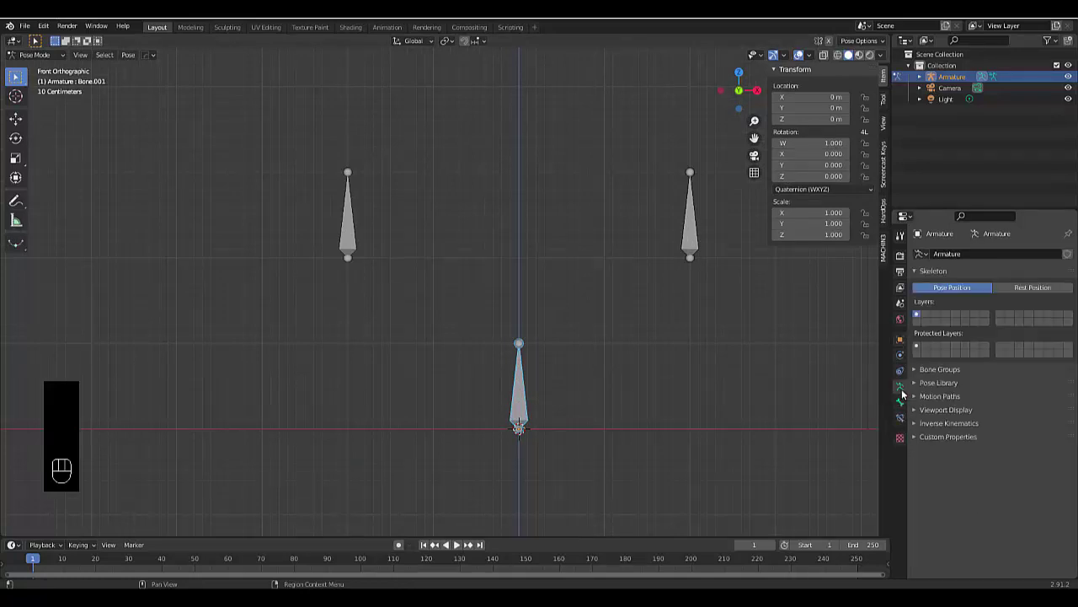
pyautogui.click(946, 411)
pyautogui.click(978, 439)
# Rename the central bone to 'Main Bone'
pyautogui.click(612, 439)
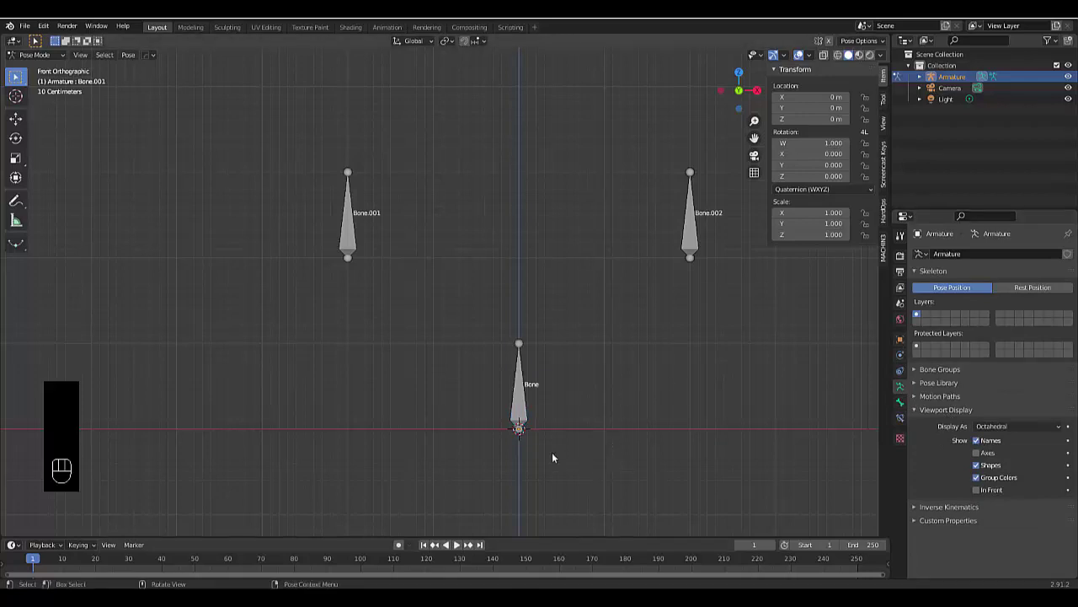
pyautogui.click(520, 409)
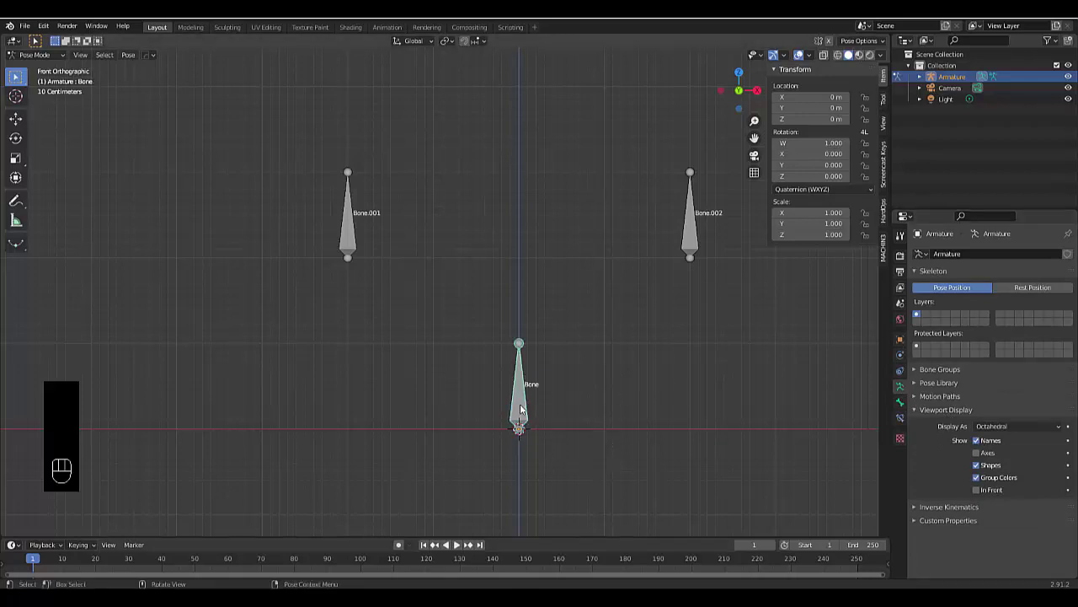
pyautogui.press('F2')
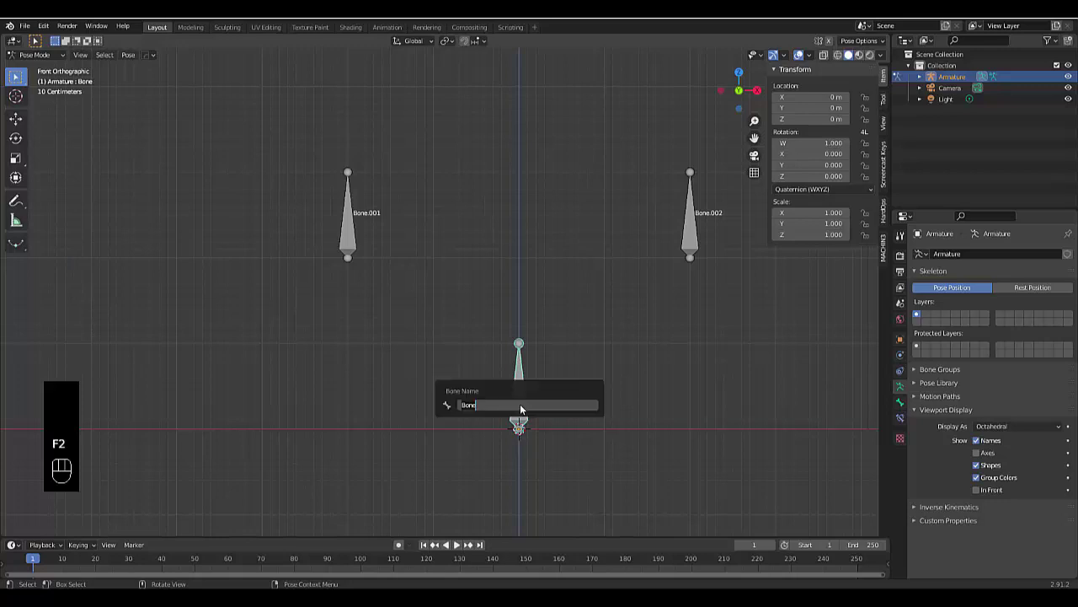
pyautogui.write('mAIN bO')
pyautogui.press('BackSpace')
pyautogui.press('BackSpace')
pyautogui.press('BackSpace')
pyautogui.press('BackSpace')
pyautogui.press('BackSpace')
pyautogui.press('BackSpace')
pyautogui.press('BackSpace')
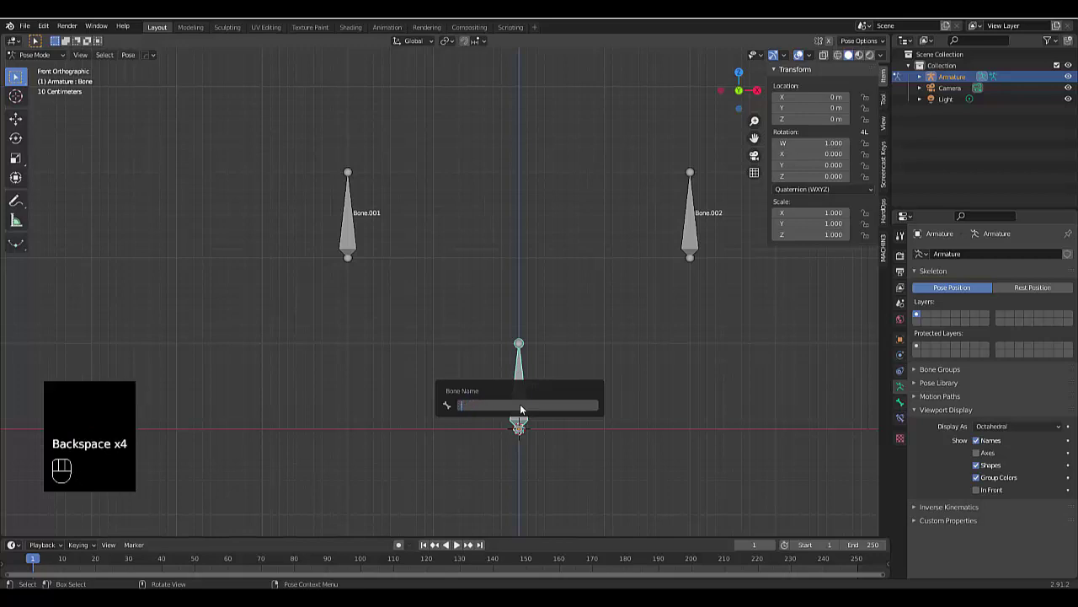
pyautogui.press('shift')
pyautogui.write('Main')
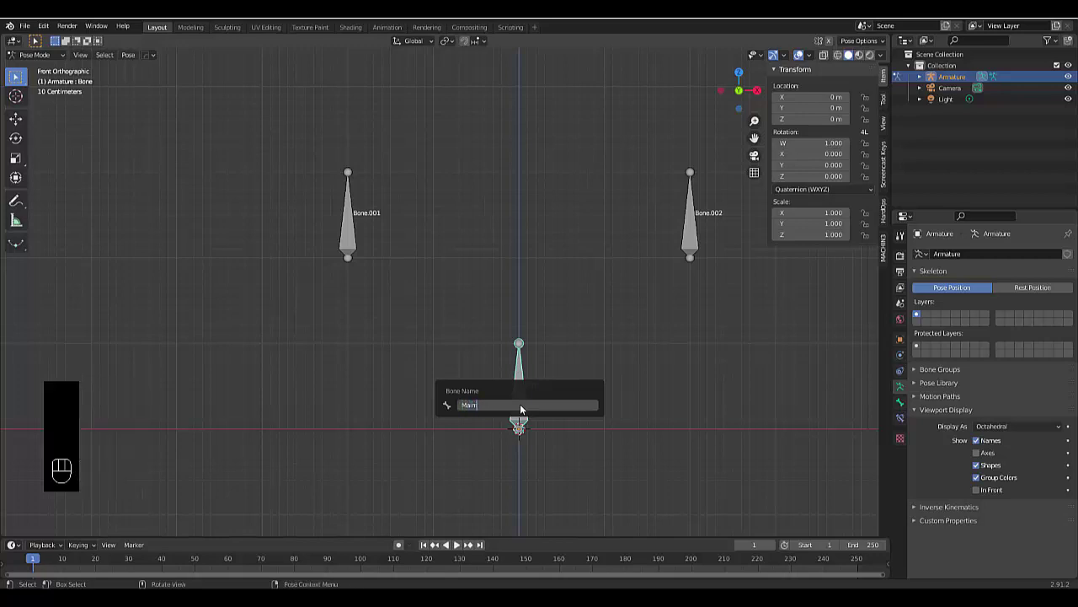
pyautogui.write(' Bone')
pyautogui.press('Return')
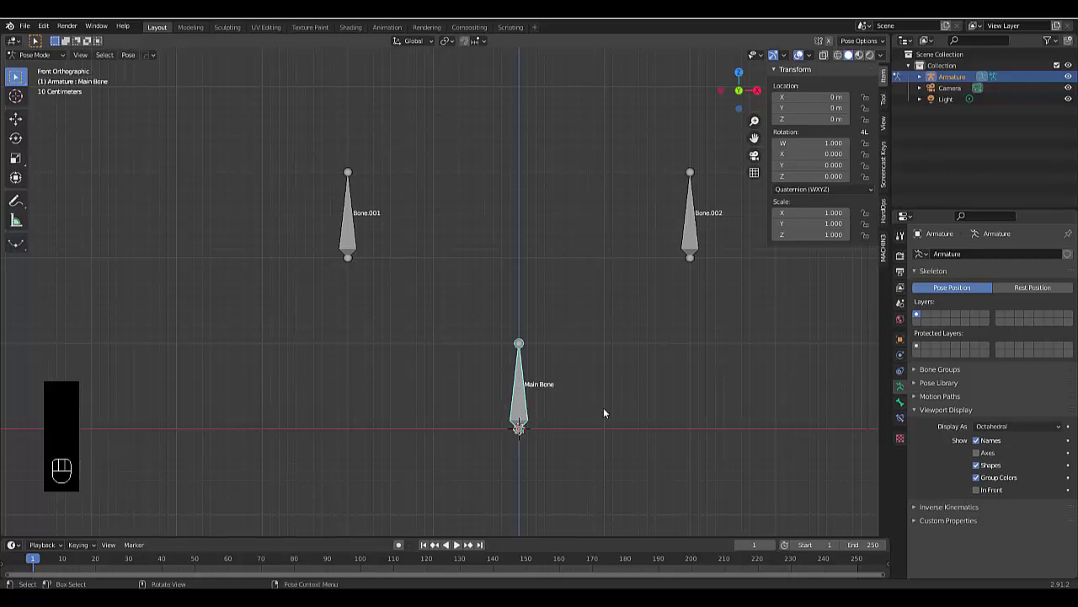
pyautogui.click(562, 409)
# Give Main Bone a Copy Location constraint targeting Bone.001, then temporarily disable it
pyautogui.moveTo(285, 125); pyautogui.dragTo(592, 519)
pyautogui.press('ctrl')
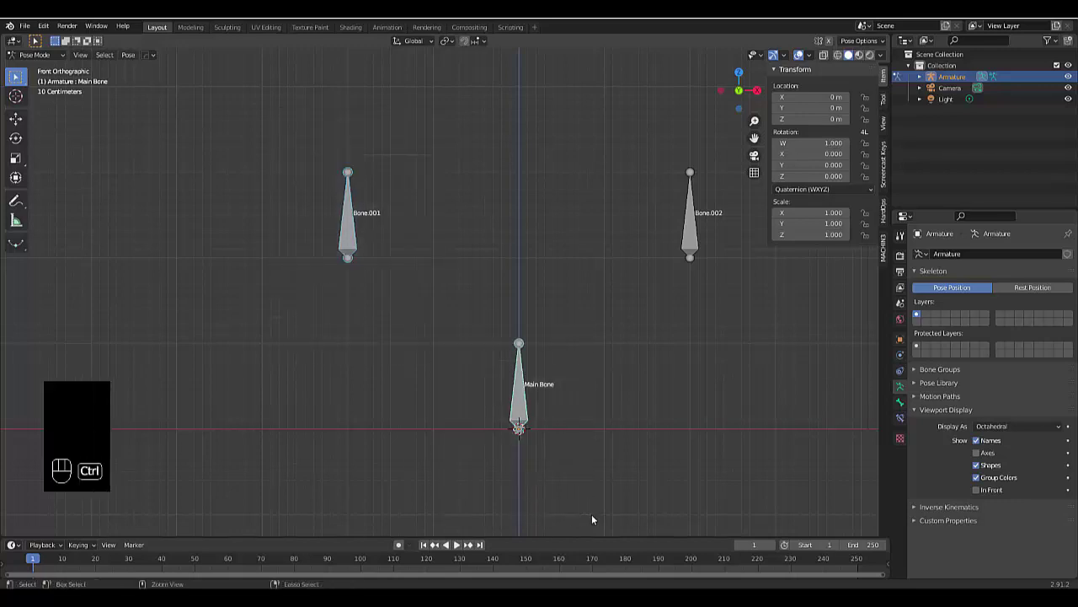
pyautogui.hotkey('shift', 'ctrl', 'c')
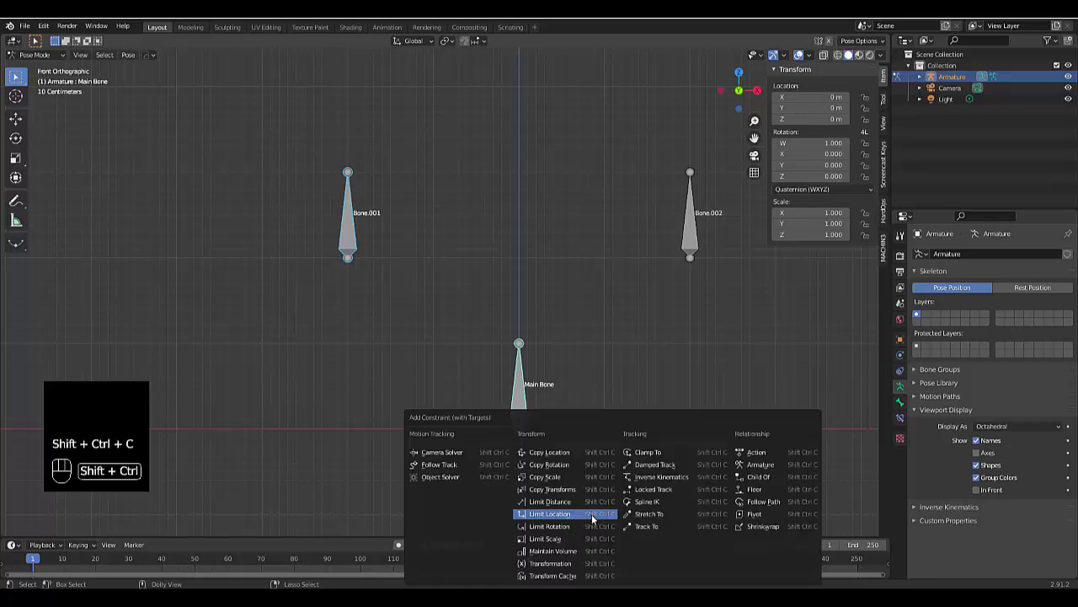
pyautogui.click(576, 463)
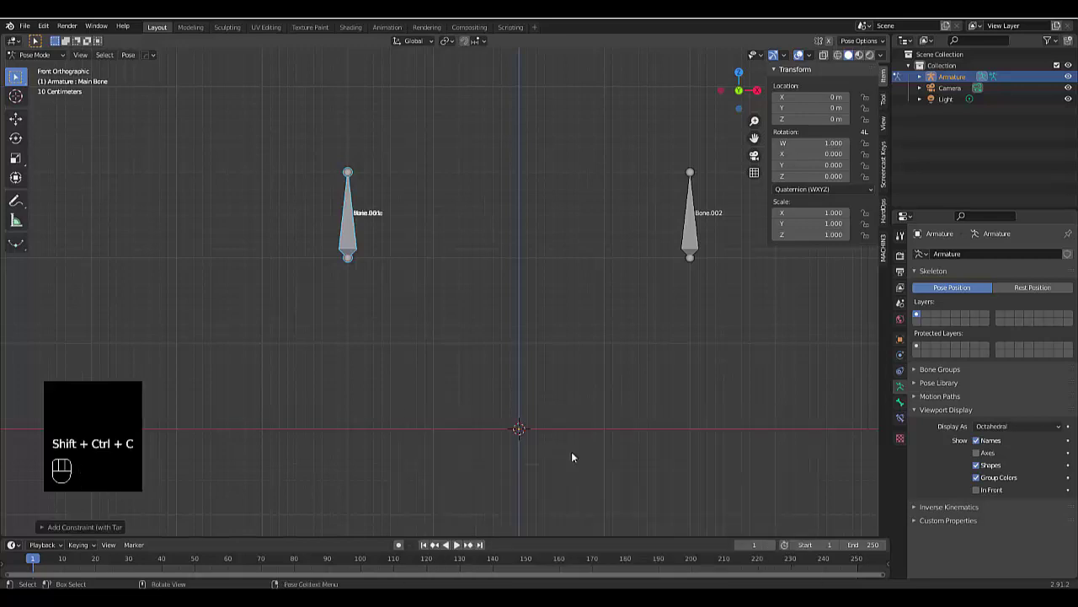
pyautogui.click(901, 419)
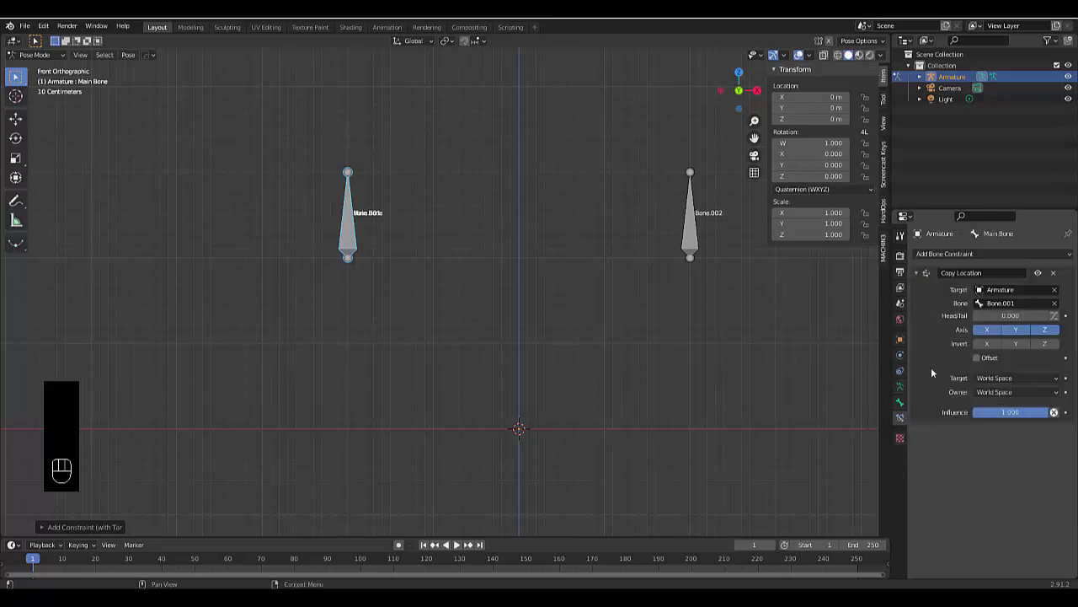
pyautogui.click(1038, 273)
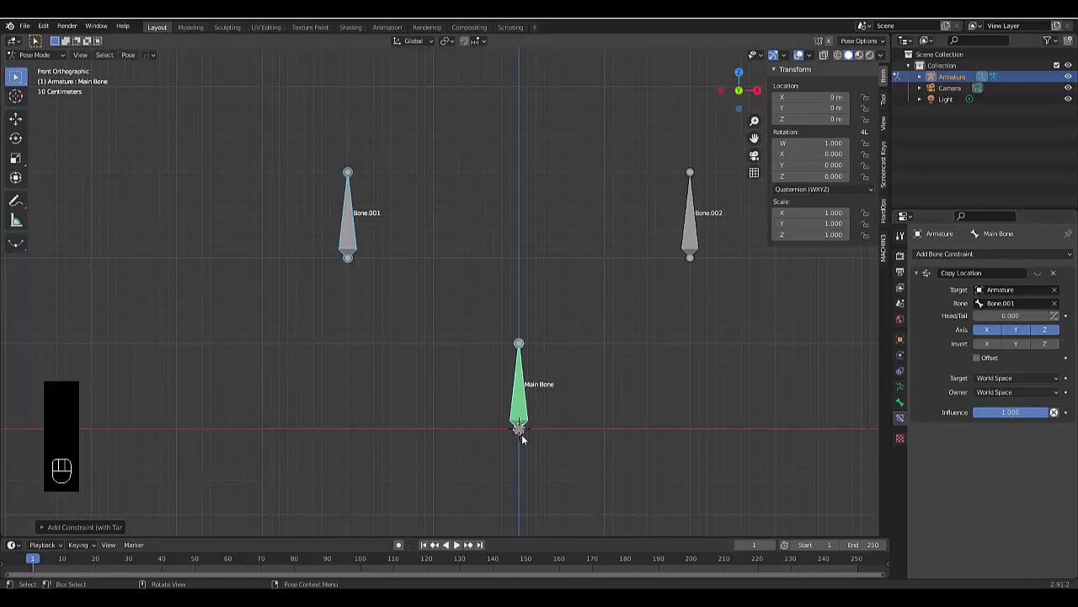
# Add a second Copy Location targeting Bone.002, mute it, and reselect Main Bone
pyautogui.moveTo(629, 114); pyautogui.dragTo(718, 319)
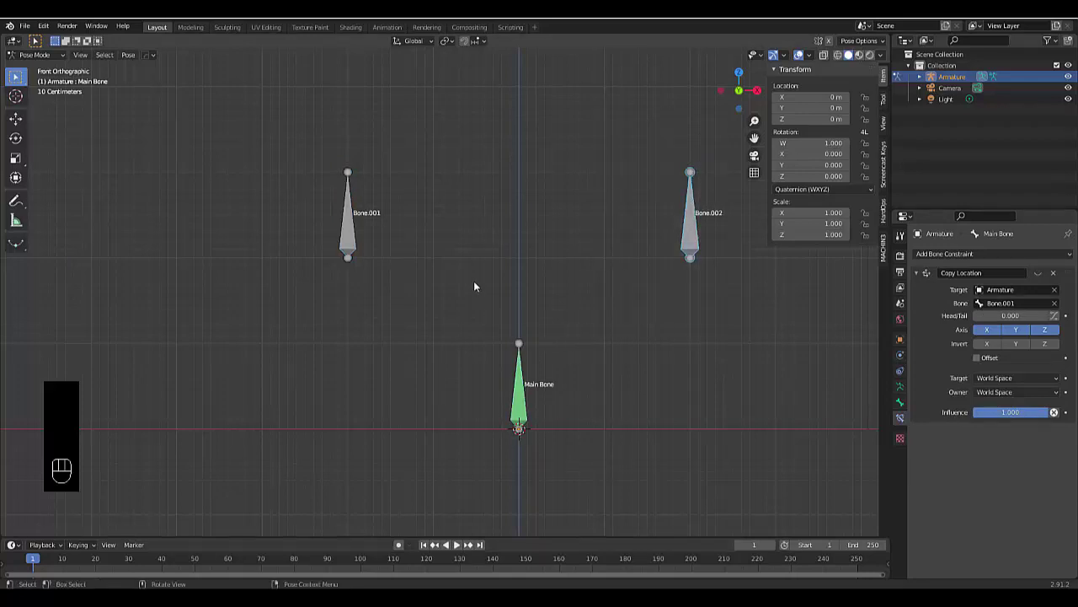
pyautogui.keyDown('shift'); pyautogui.moveTo(447, 267); pyautogui.dragTo(566, 529); pyautogui.keyUp('shift')
pyautogui.hotkey('shift', 'ctrl', 'c')
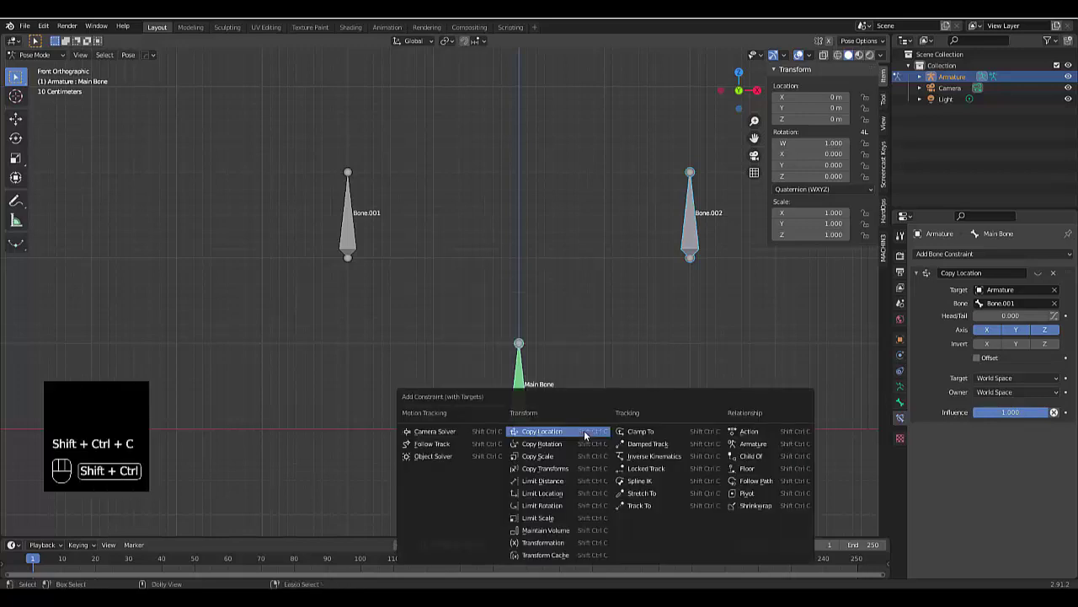
pyautogui.click(584, 432)
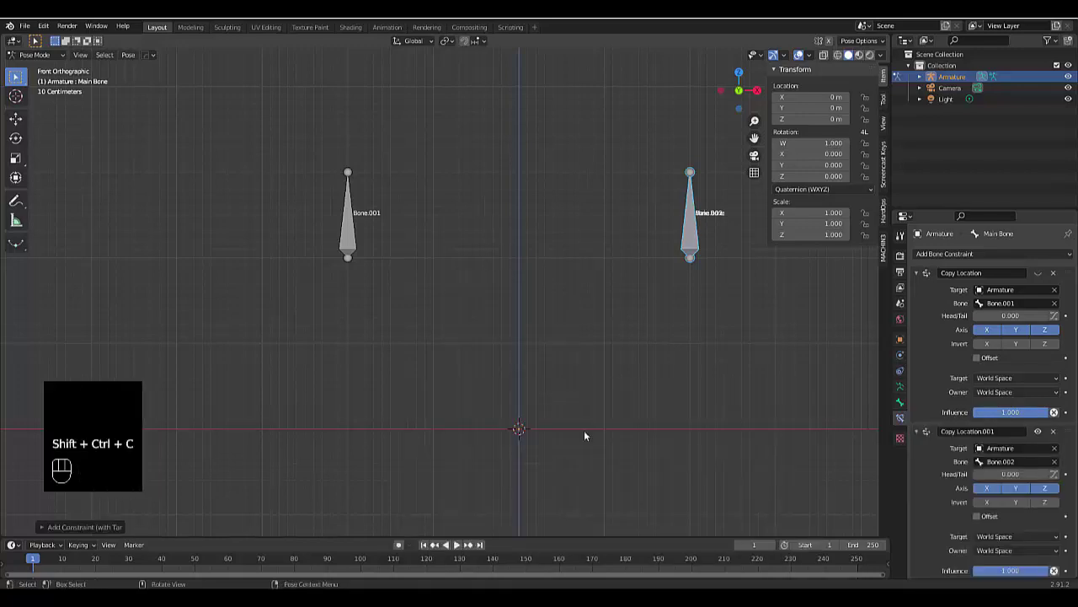
pyautogui.click(1038, 433)
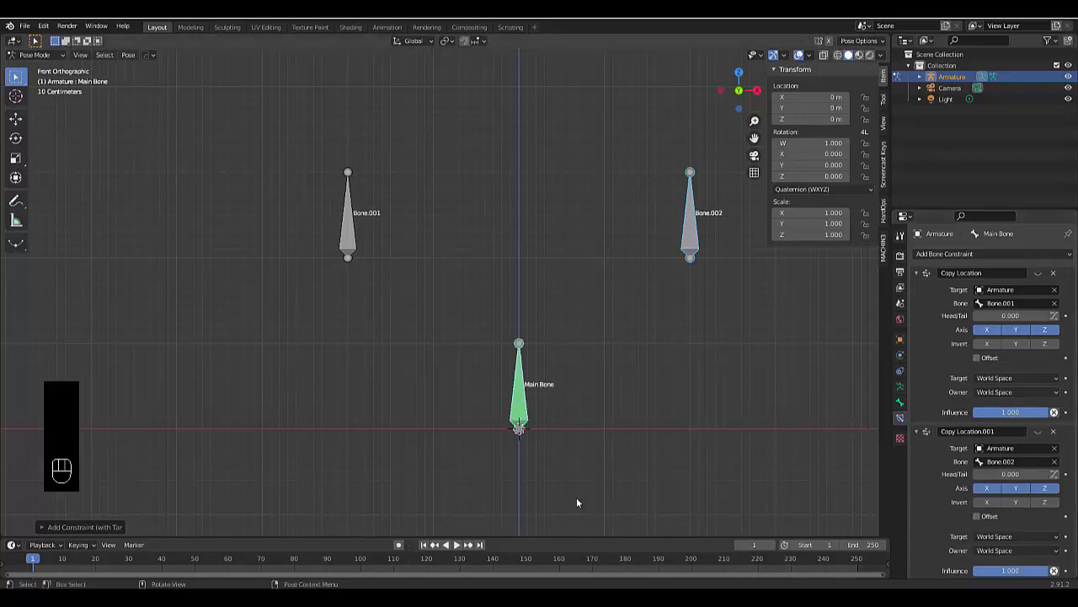
pyautogui.scroll(-3, 627, 443)
pyautogui.scroll(3, 627, 439)
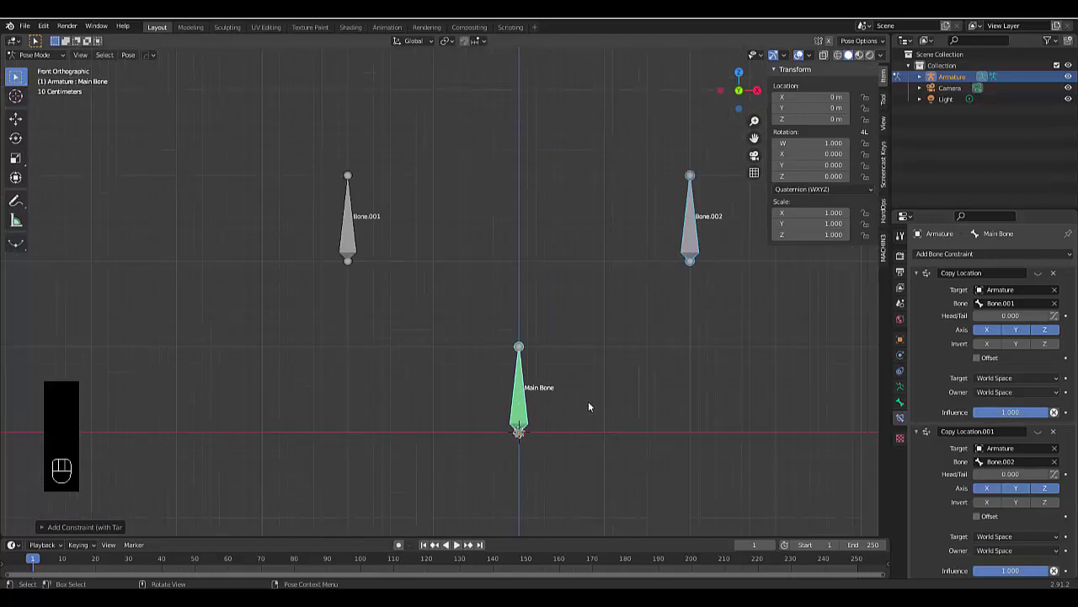
pyautogui.moveTo(474, 265); pyautogui.dragTo(593, 532)
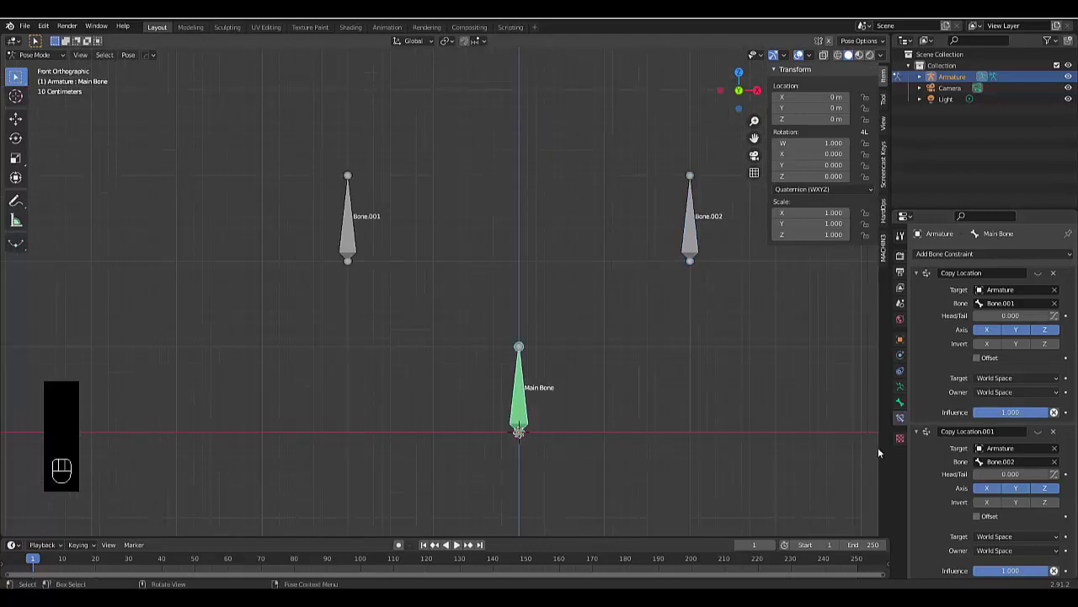
# Add custom property 'prop' (1.000) to Main Bone and copy it as a new driver
pyautogui.click(900, 402)
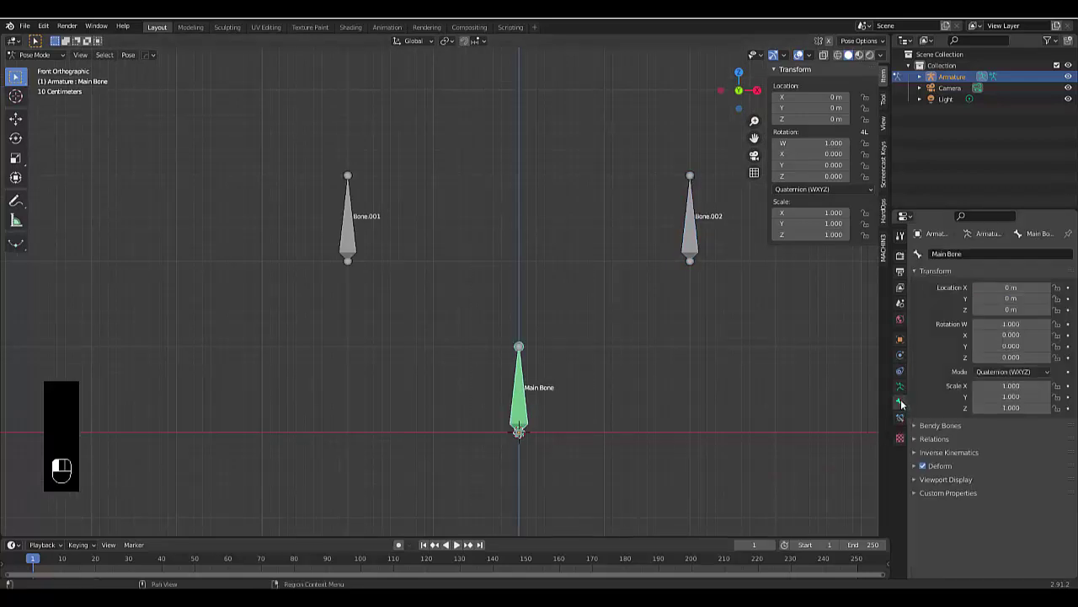
pyautogui.click(942, 492)
pyautogui.click(964, 510)
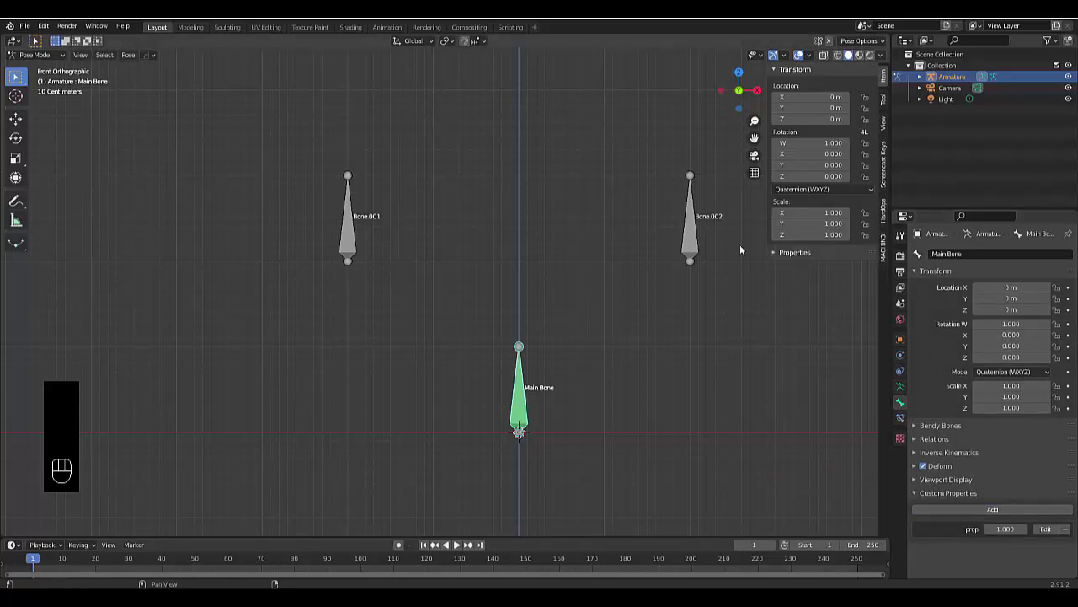
pyautogui.press('n')
pyautogui.press('n')
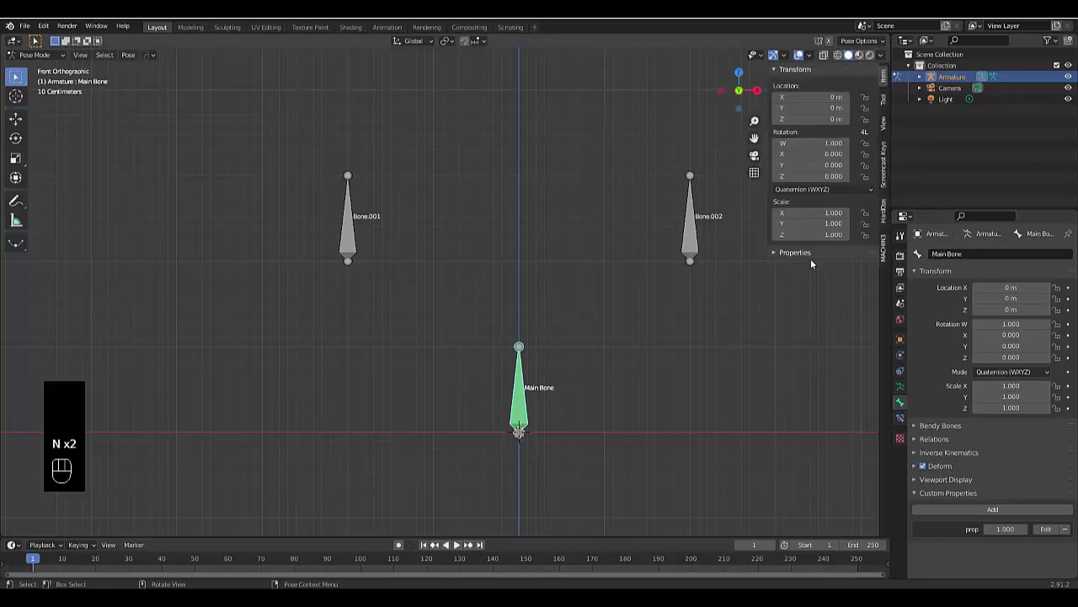
pyautogui.click(797, 253)
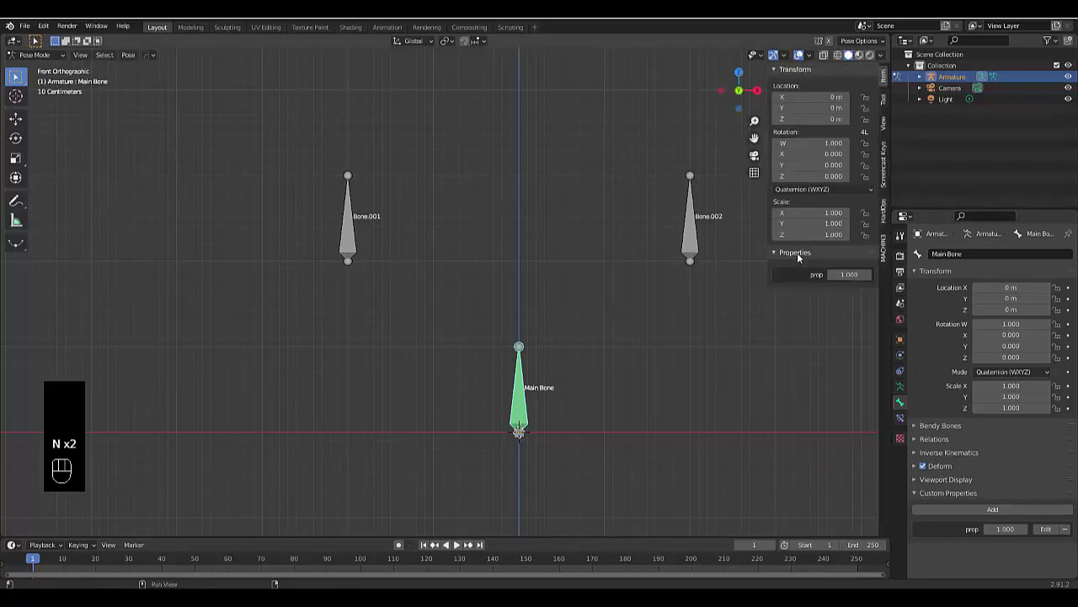
pyautogui.rightClick(842, 275)
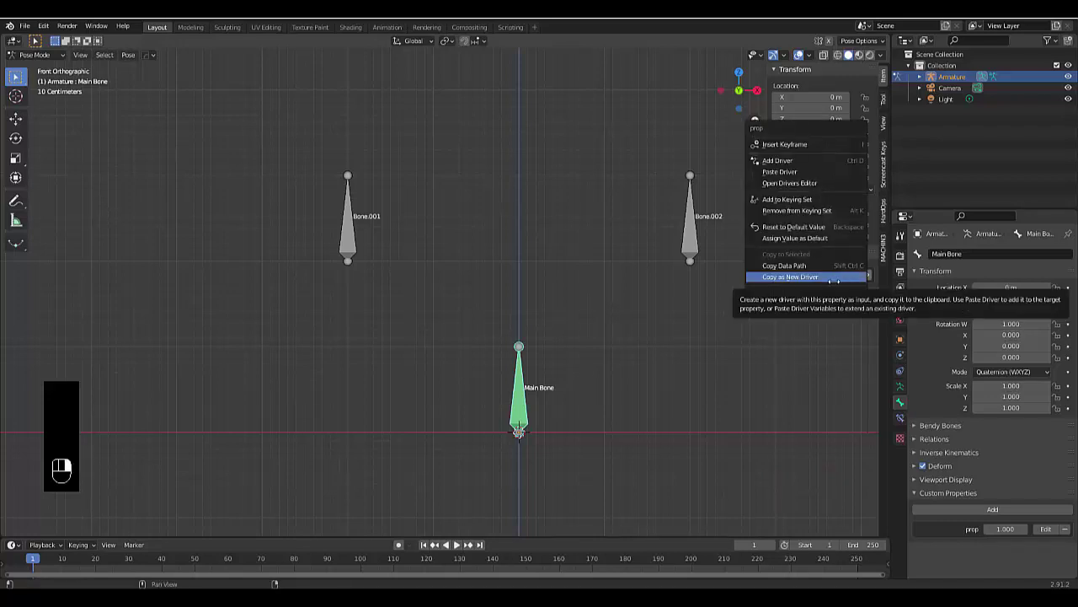
pyautogui.click(821, 279)
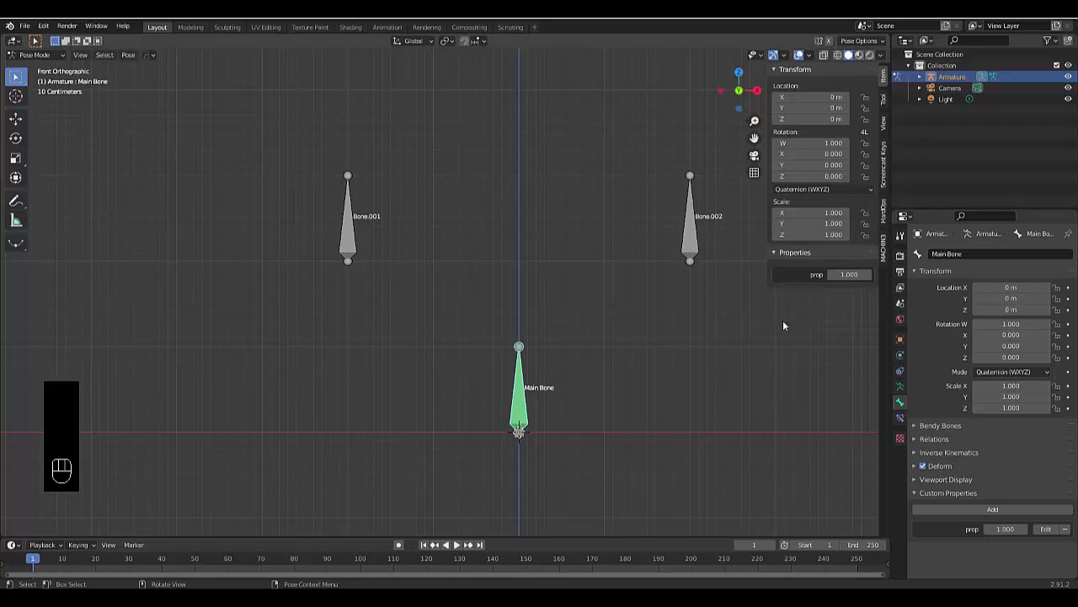
pyautogui.click(901, 421)
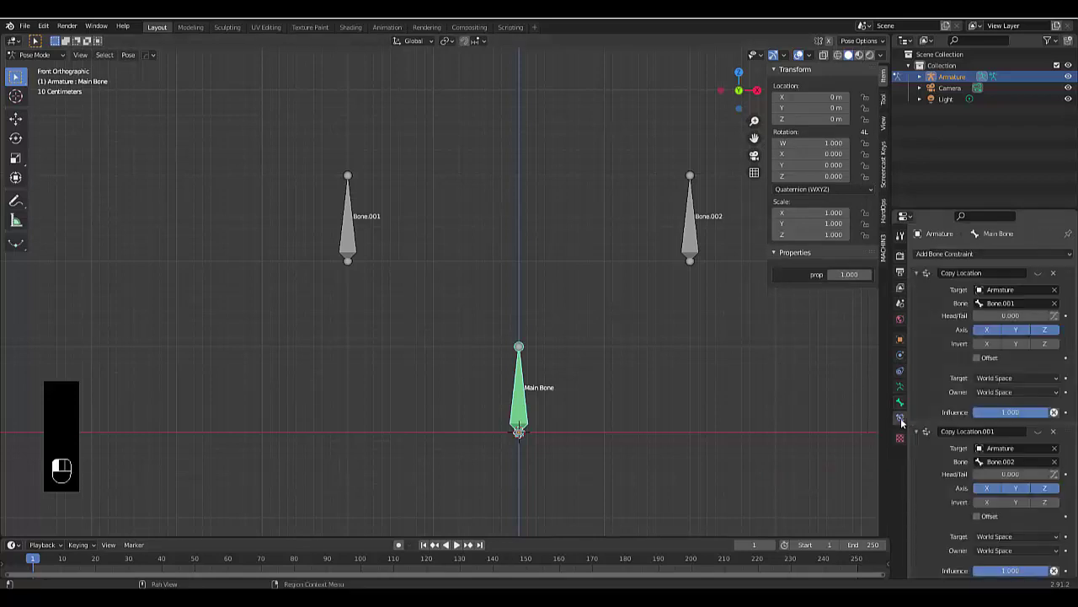
# Add a driver to the Copy Location.001 Influence and re-enable that constraint
pyautogui.rightClick(1004, 573)
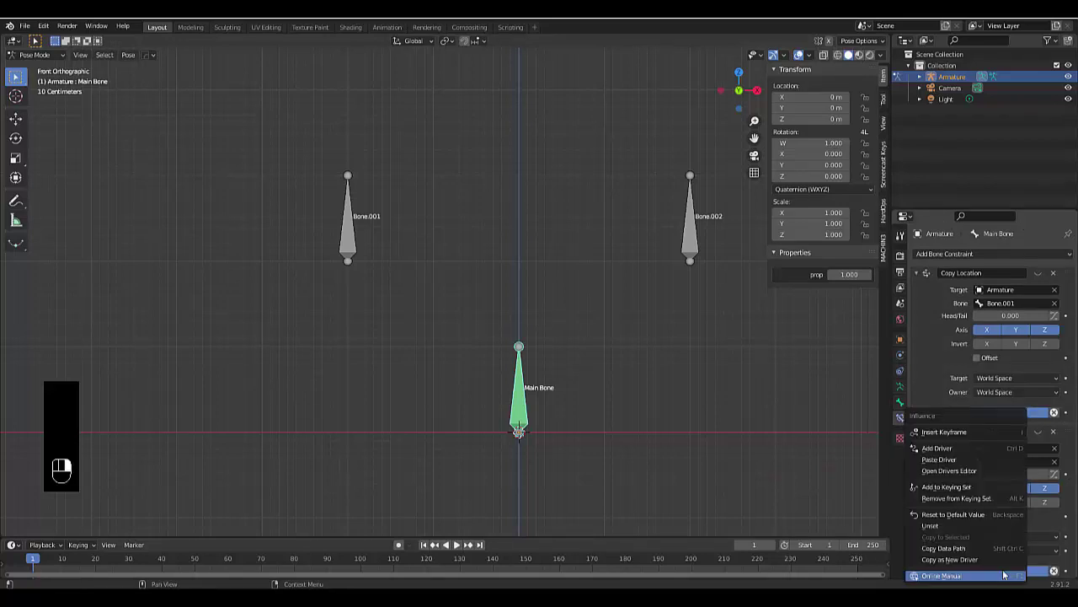
pyautogui.click(968, 448)
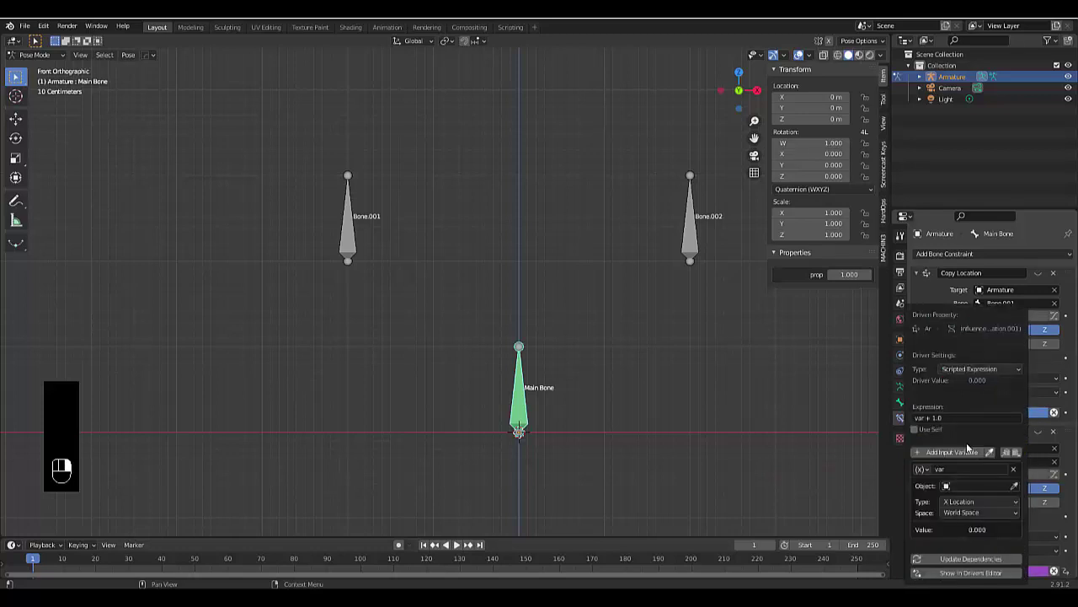
pyautogui.click(1039, 431)
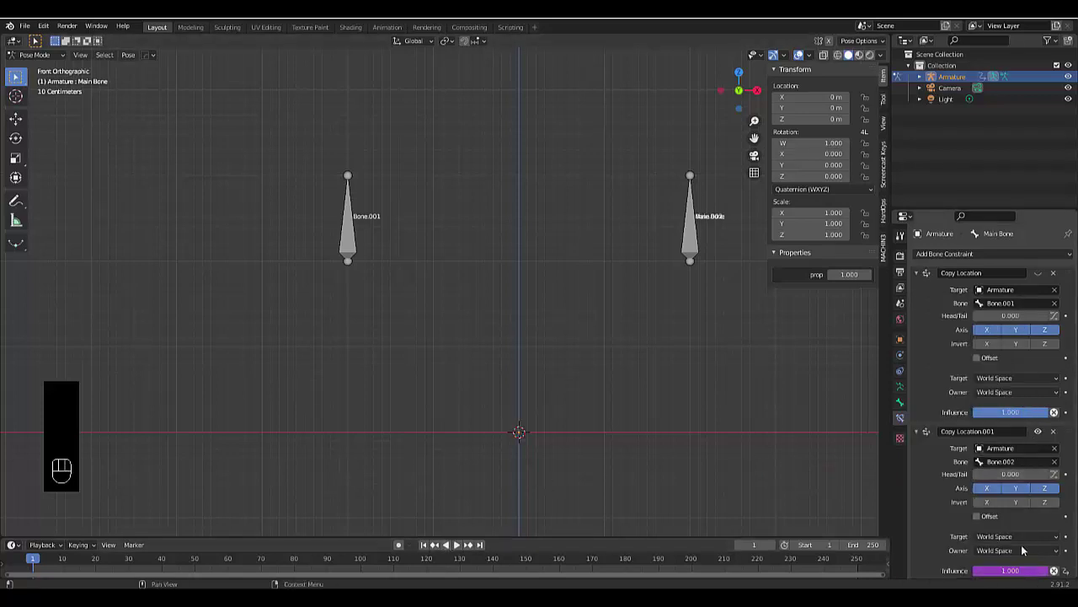
# Sweep the influence slider to test Main Bone's slide, leaving it at 0.426
pyautogui.moveTo(1010, 571); pyautogui.dragTo(970, 570)
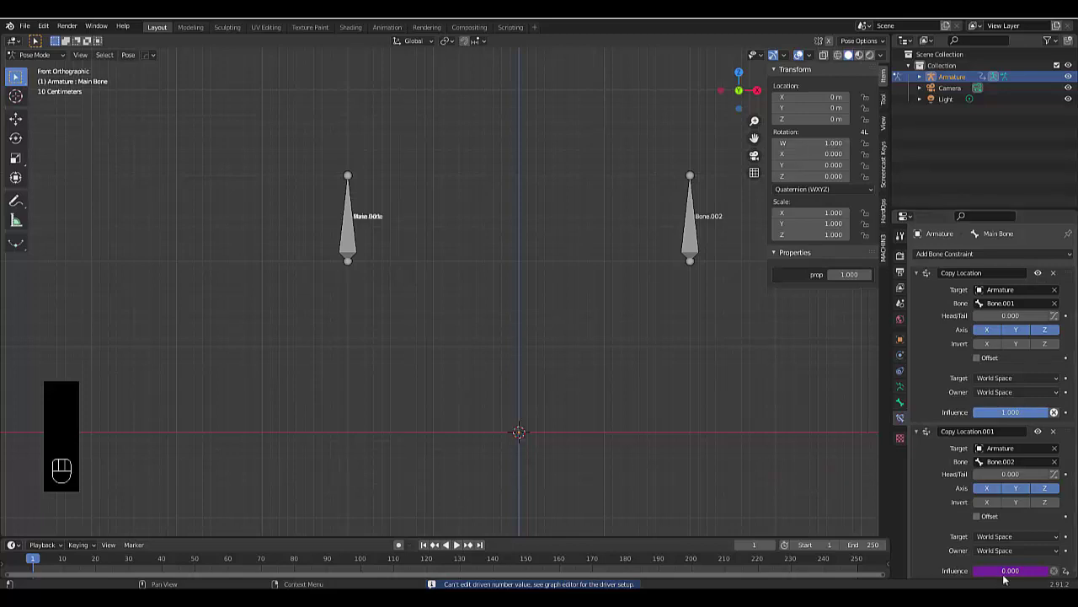
pyautogui.moveTo(1004, 571); pyautogui.dragTo(1053, 571)
pyautogui.moveTo(978, 571); pyautogui.dragTo(1005, 571)
# Switch the armature from Pose Mode back to Object Mode
pyautogui.scroll(-4, 691, 496)
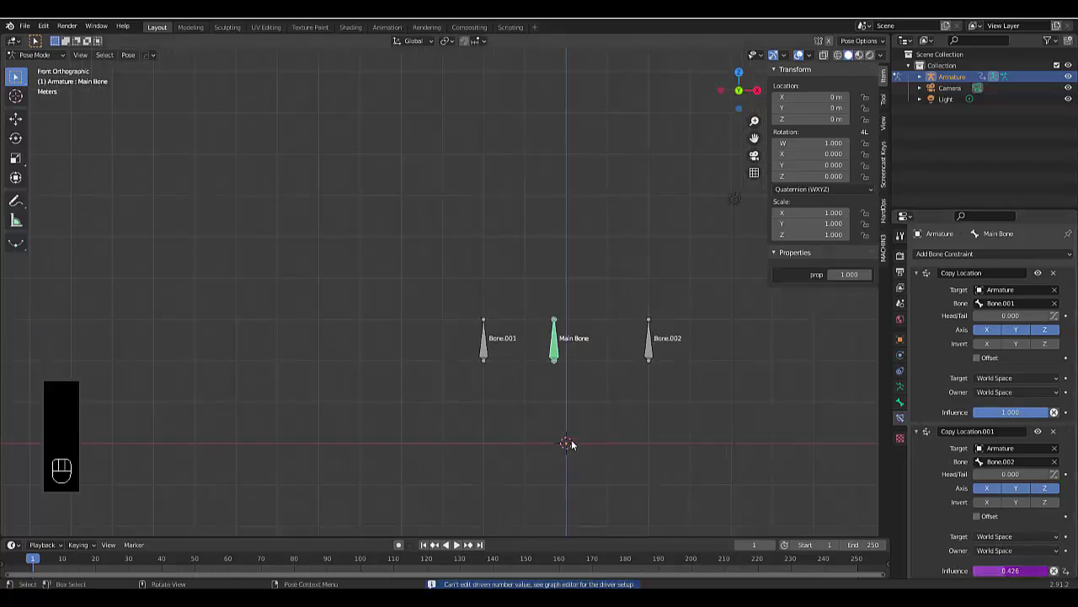
pyautogui.scroll(3, 588, 409)
pyautogui.scroll(-5, 592, 431)
pyautogui.scroll(3, 596, 438)
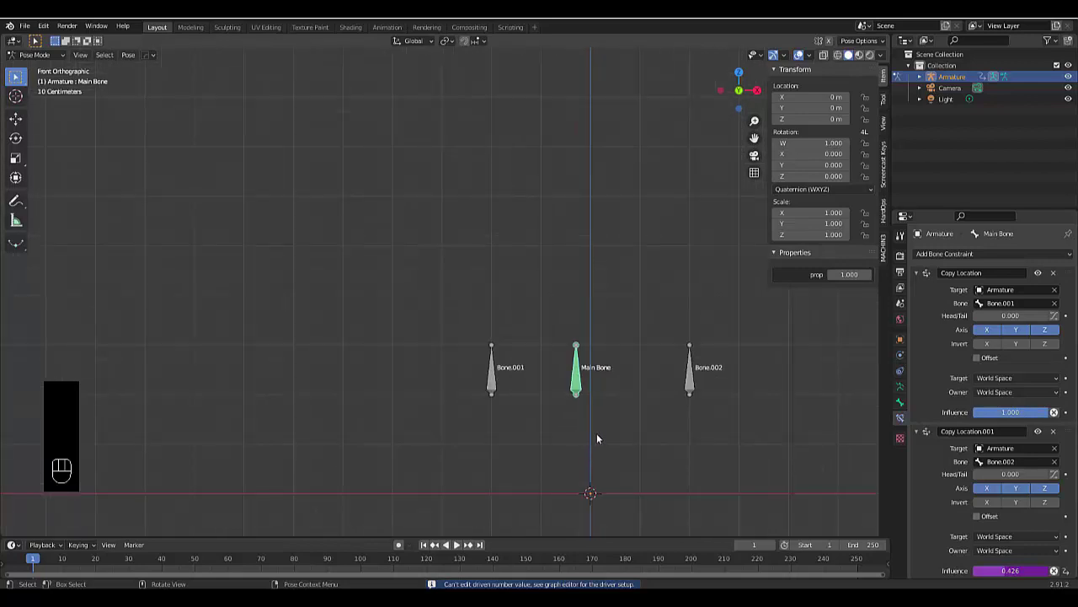
pyautogui.scroll(2, 607, 436)
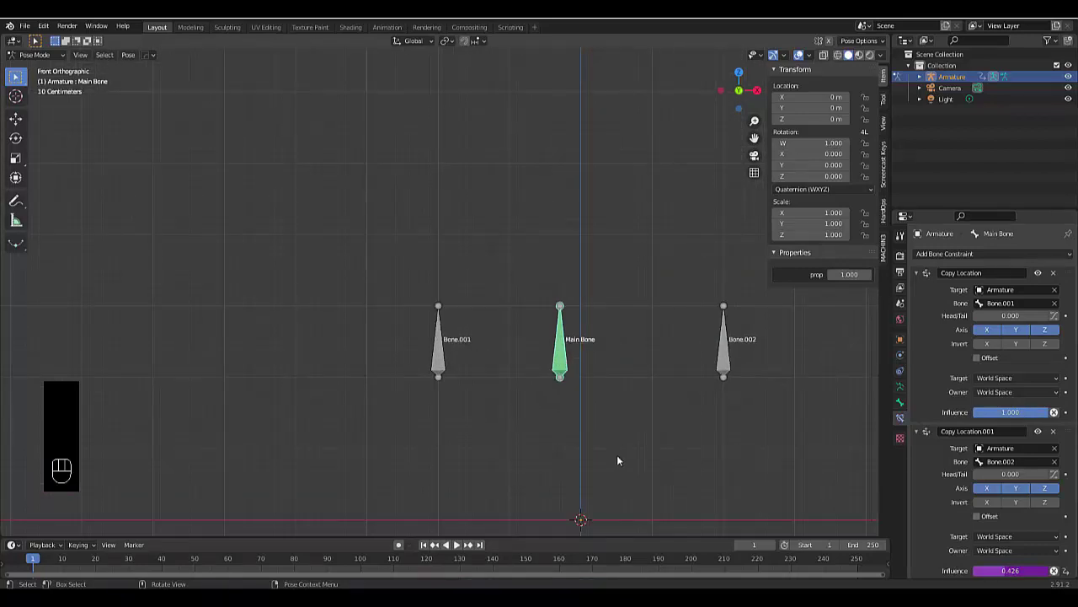
pyautogui.hotkey('shift', 'a')
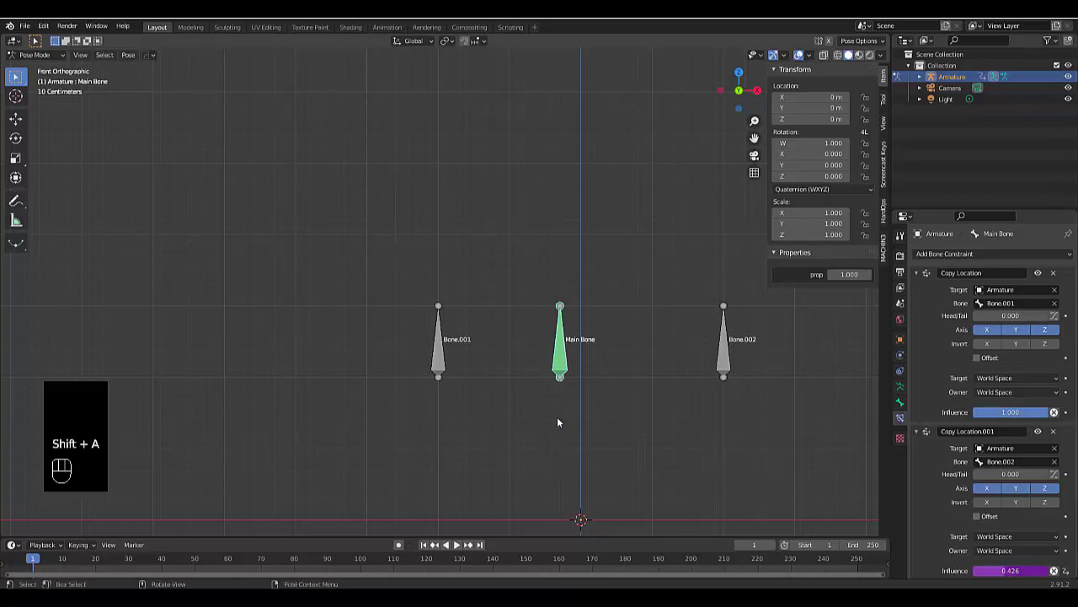
pyautogui.click(34, 55)
pyautogui.click(38, 69)
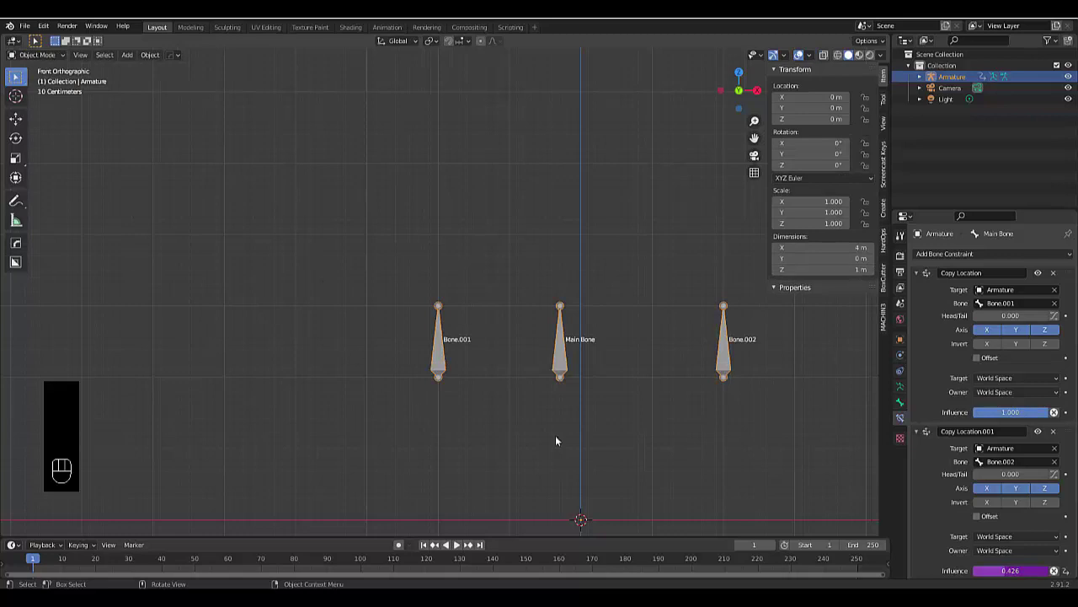
# Set the Copy Location.001 influence to 0.500, deselect, and bring up the Add > Mesh list
pyautogui.doubleClick(1003, 570)
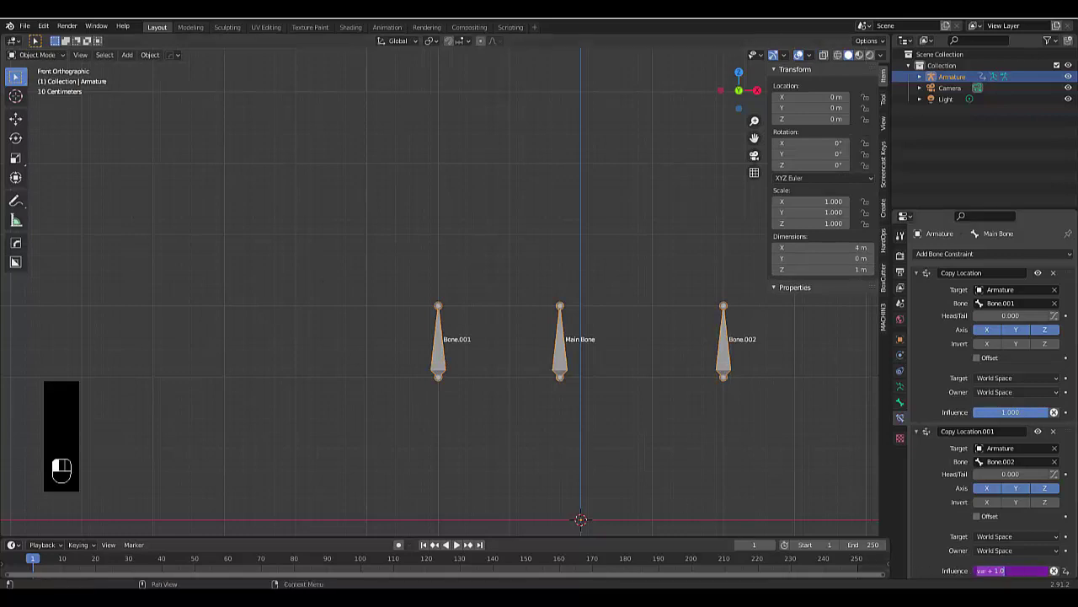
pyautogui.write('0.5')
pyautogui.press('Return')
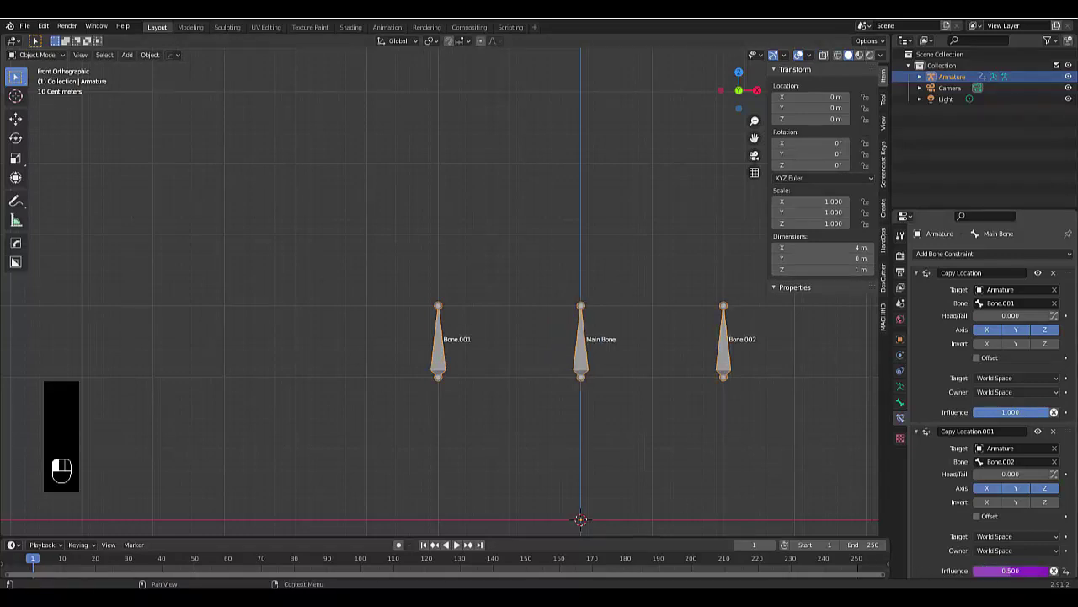
pyautogui.click(619, 489)
pyautogui.scroll(-1, 619, 487)
pyautogui.scroll(-1, 619, 489)
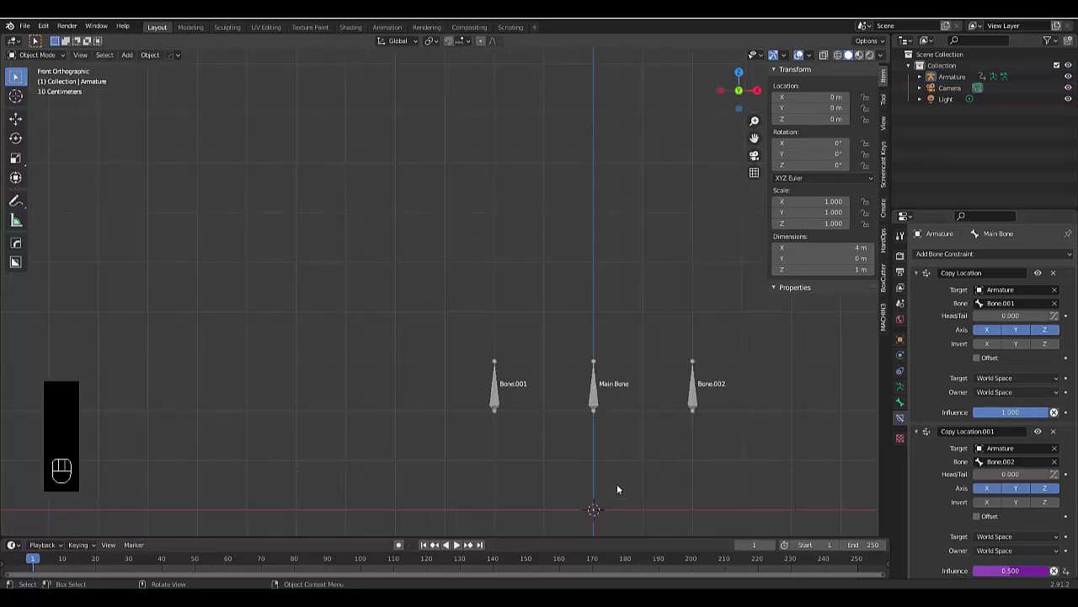
pyautogui.hotkey('shift', 'a')
pyautogui.moveTo(596, 369)
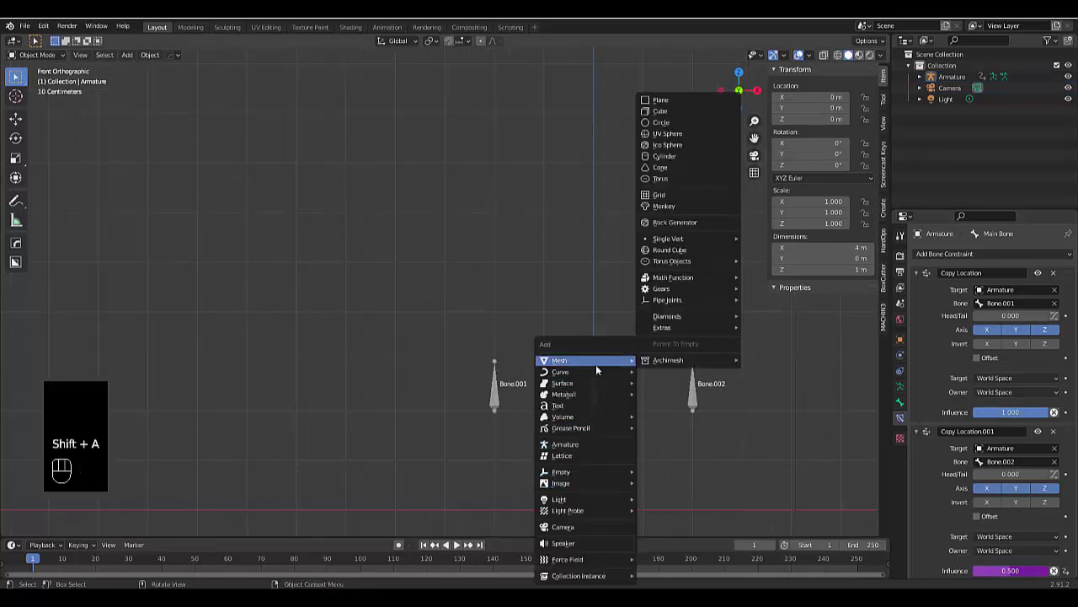
# Add a cube and scale it to 0.1 on Y in Top view
pyautogui.click(660, 111)
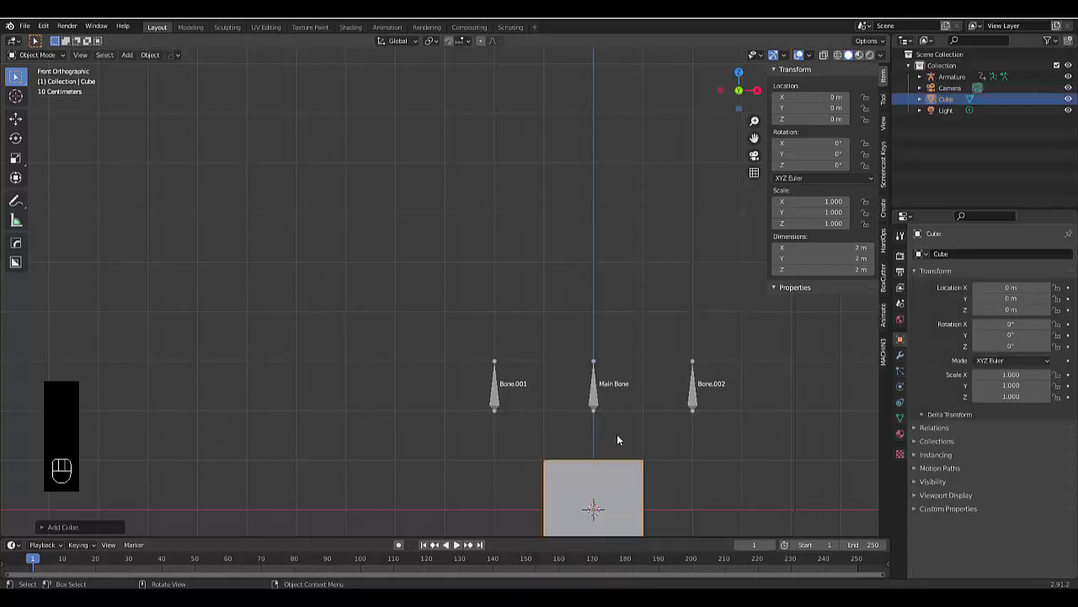
pyautogui.press('KP_7')
pyautogui.scroll(3, 585, 410)
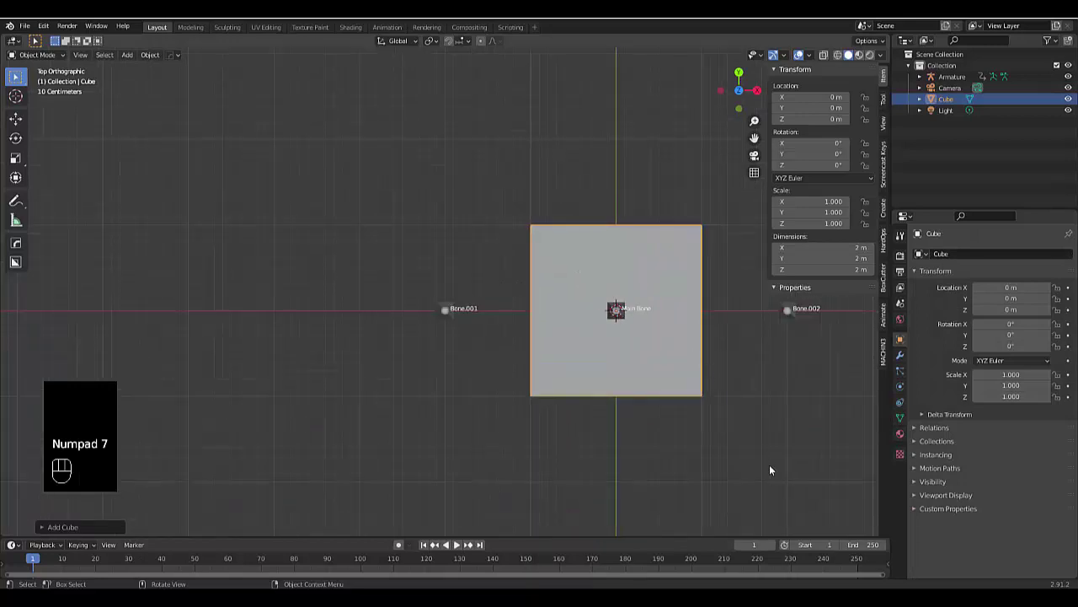
pyautogui.press('s')
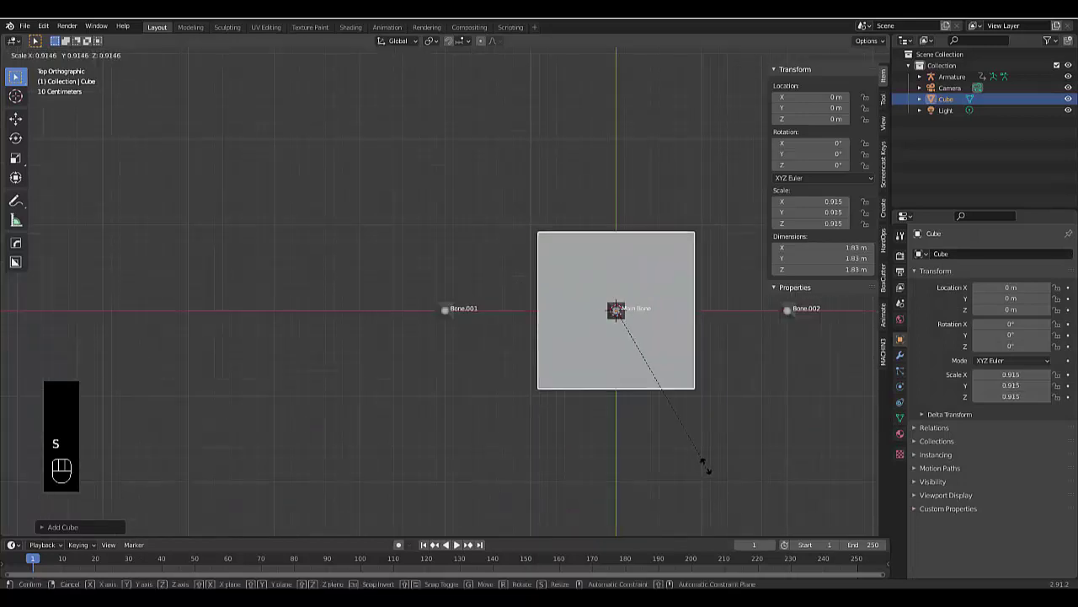
pyautogui.press('y')
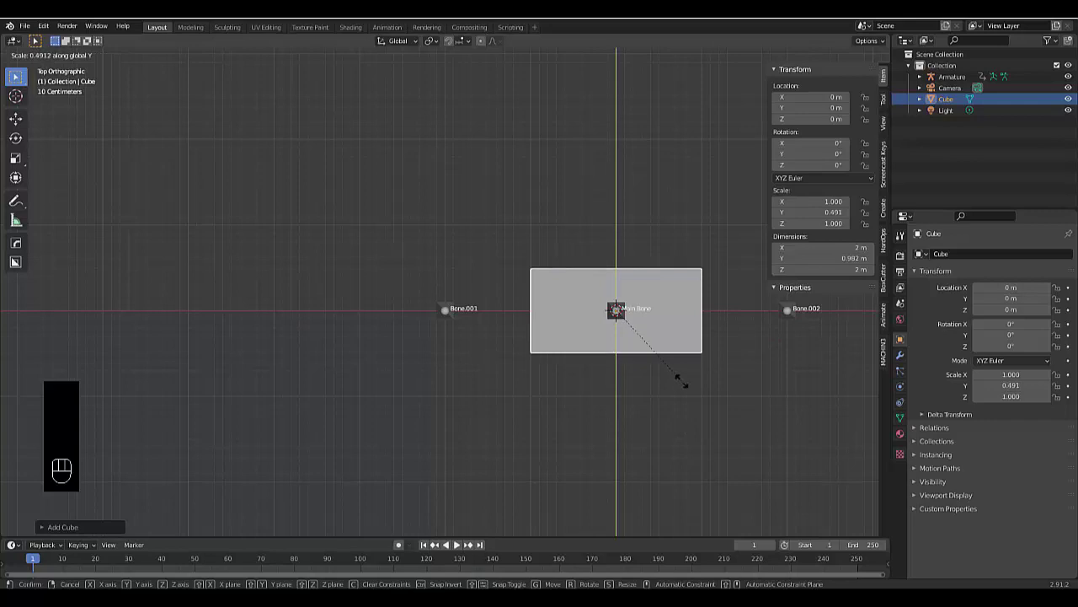
pyautogui.press('1')
pyautogui.press('BackSpace')
pyautogui.write('0.1')
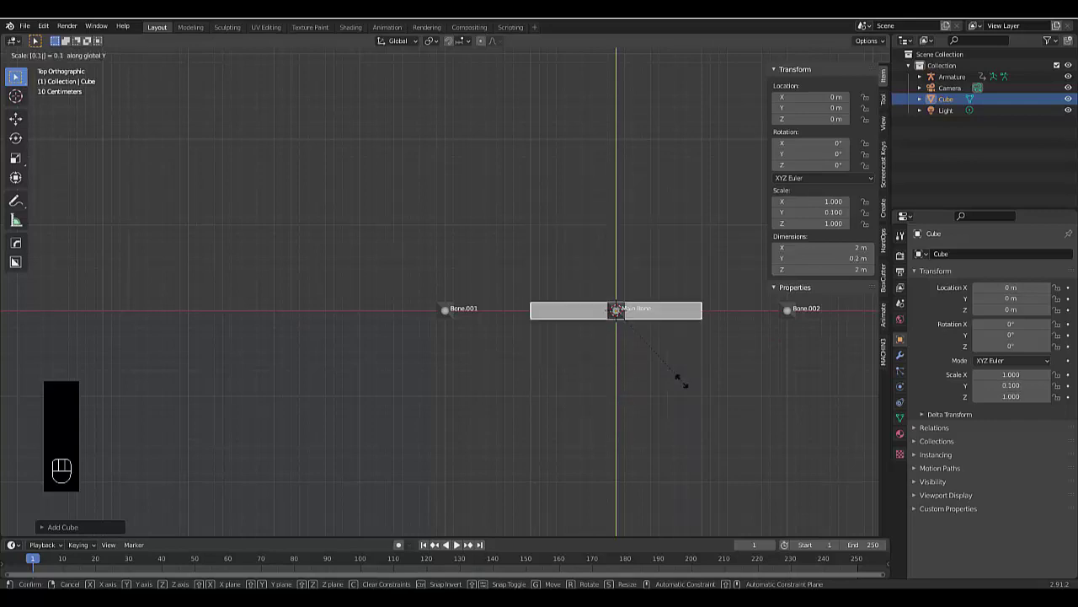
pyautogui.press('Return')
# Check the flattened wall cube from the Front and Top views
pyautogui.press('KP_1')
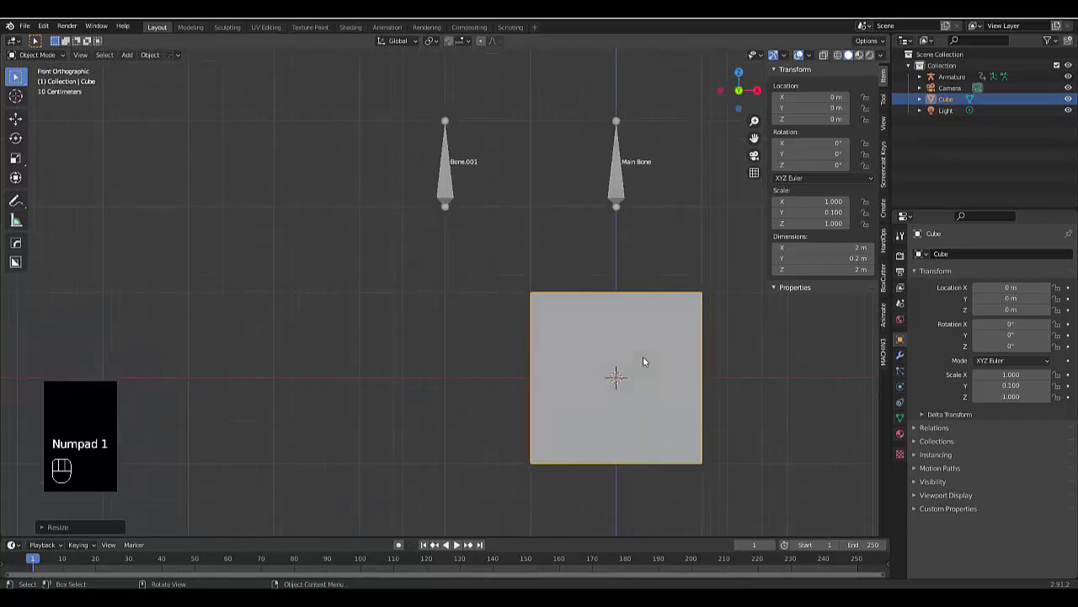
pyautogui.scroll(-3, 629, 337)
pyautogui.scroll(3, 739, 411)
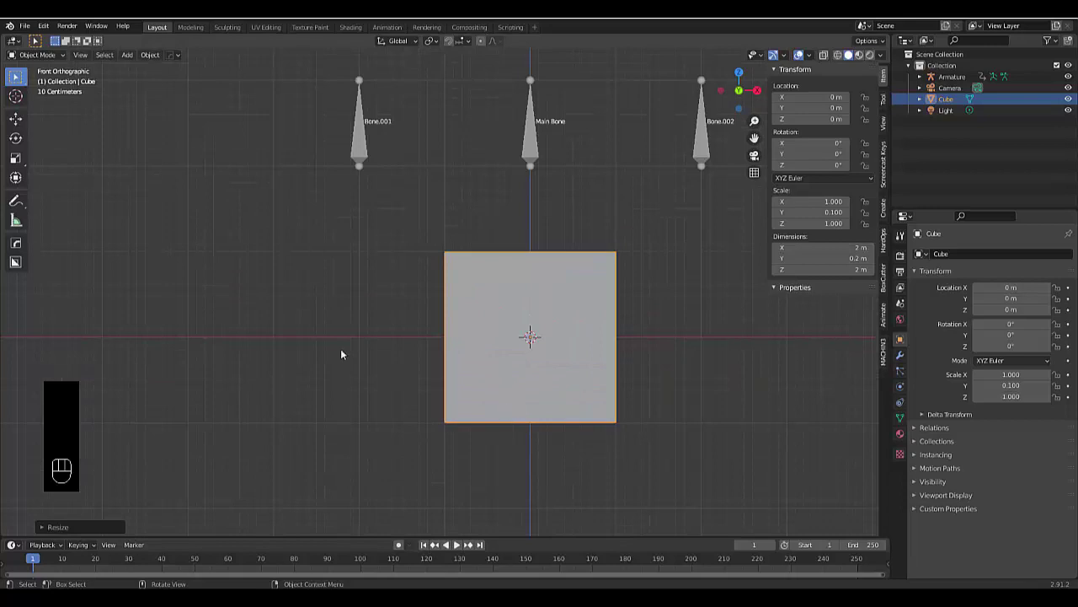
pyautogui.press('KP_7')
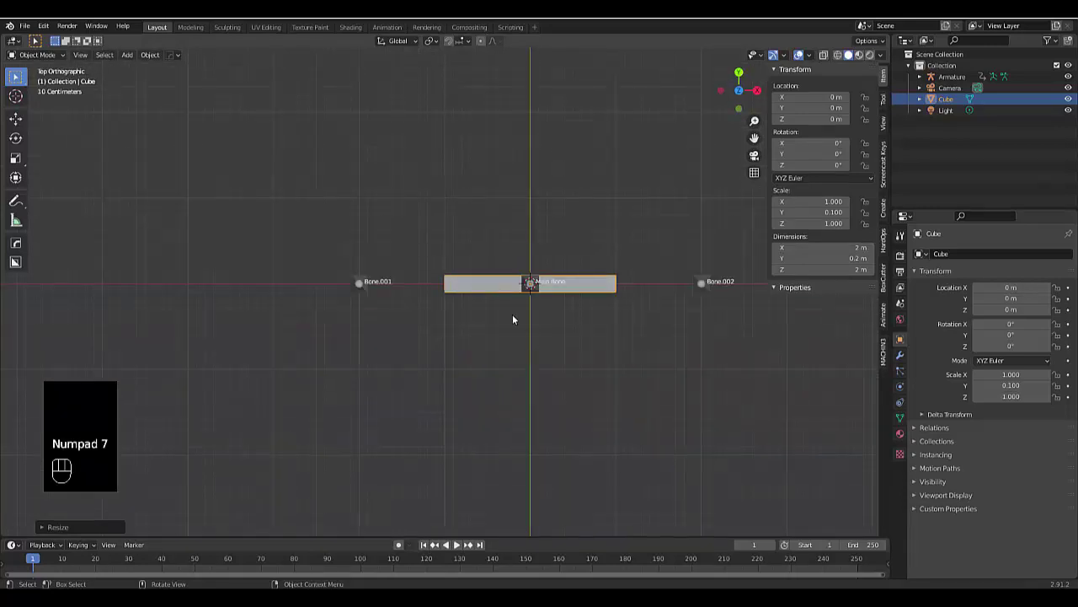
pyautogui.press('KP_1')
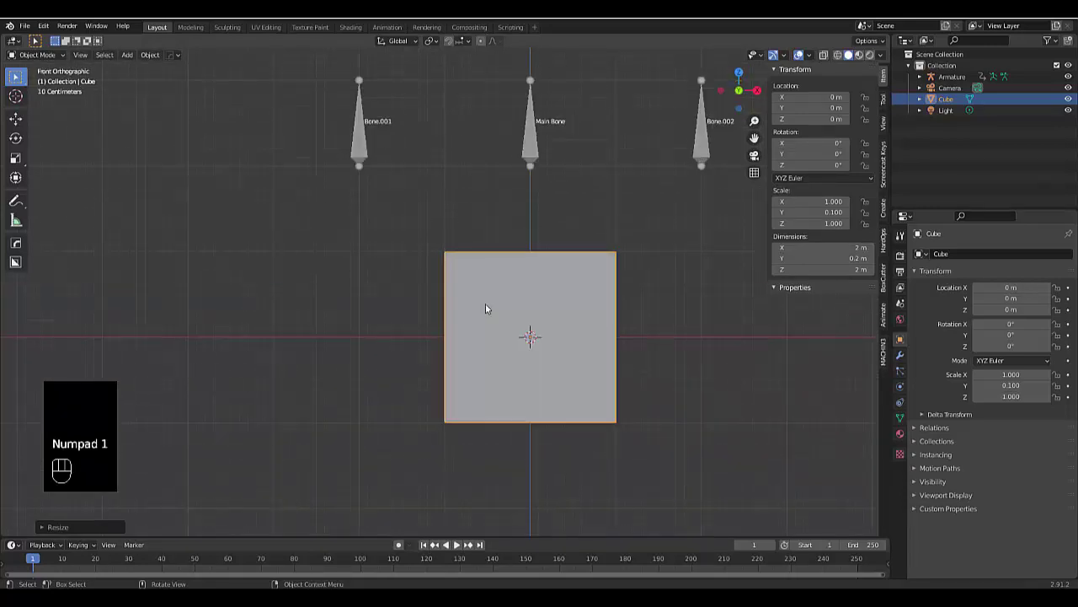
# Add a second cube and flatten it to 0.1 scale on Y
pyautogui.hotkey('shift', 'a')
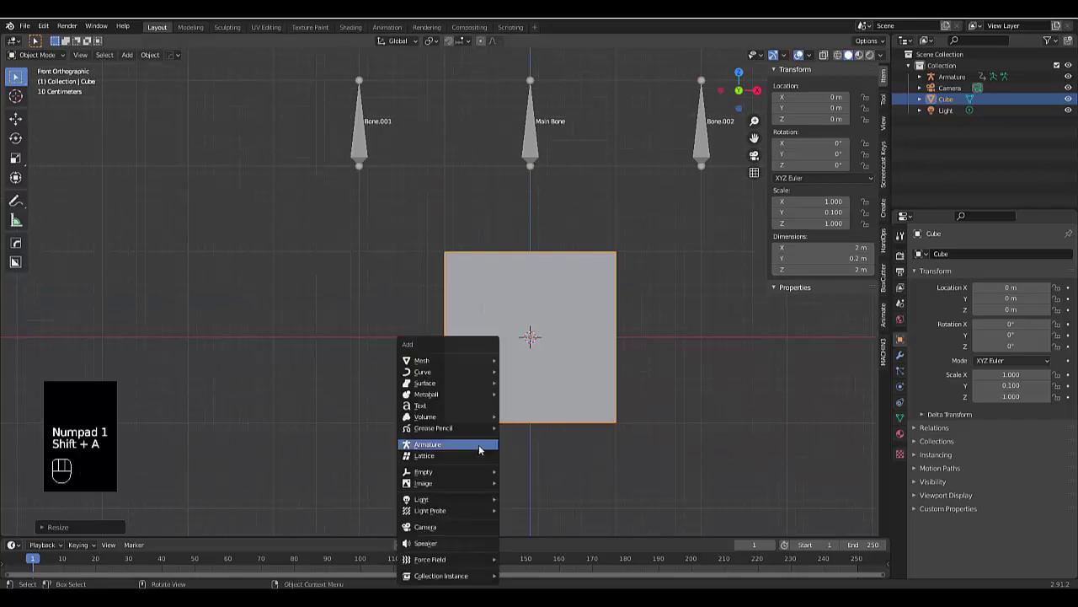
pyautogui.moveTo(455, 360)
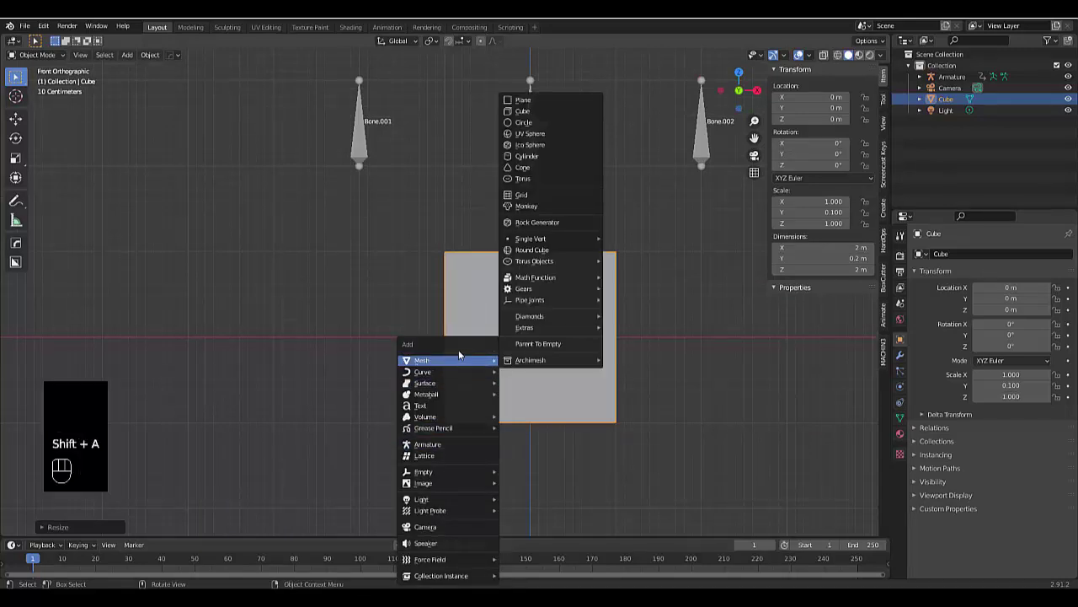
pyautogui.click(537, 112)
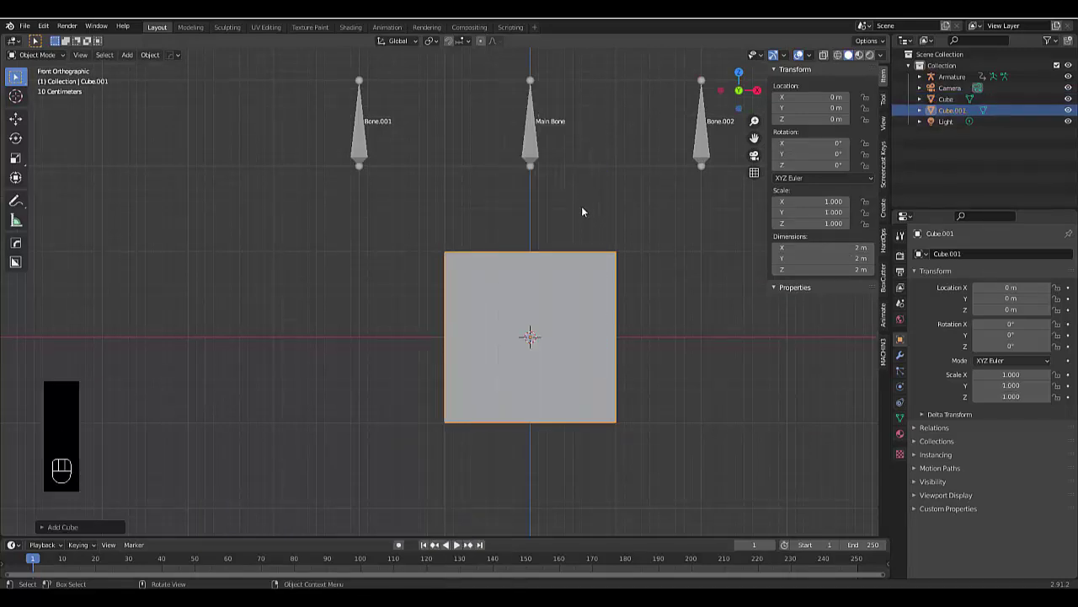
pyautogui.press('KP_7')
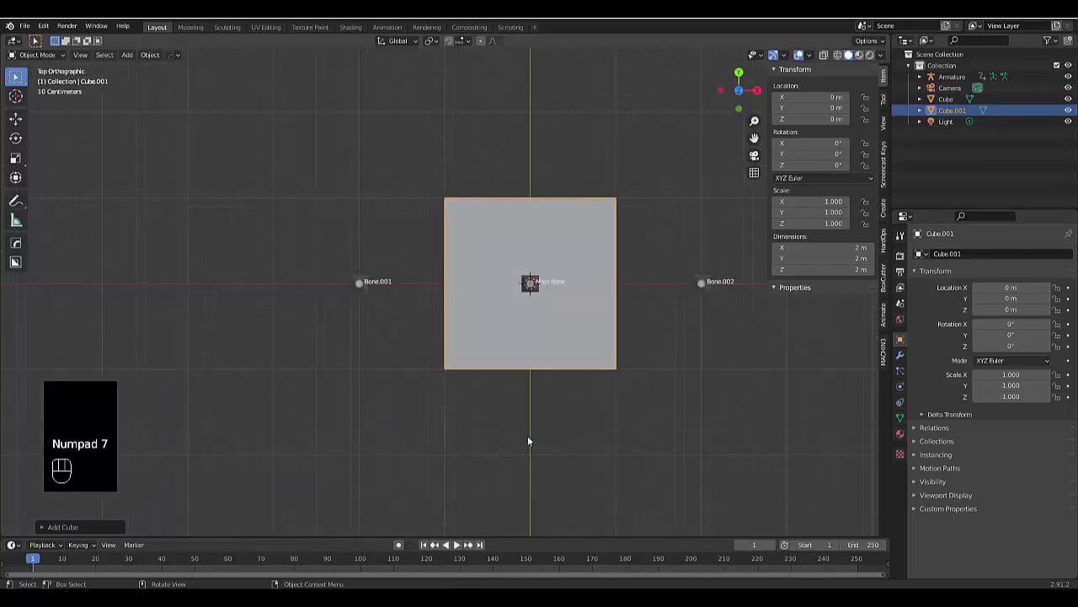
pyautogui.press('s')
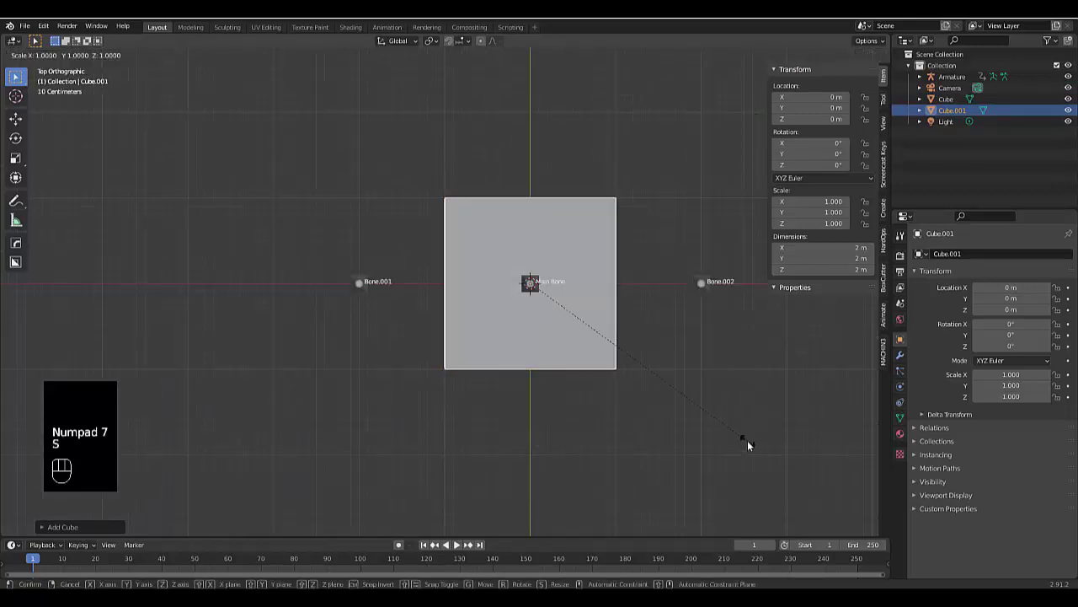
pyautogui.write('y0')
pyautogui.write('.1')
pyautogui.click(748, 445)
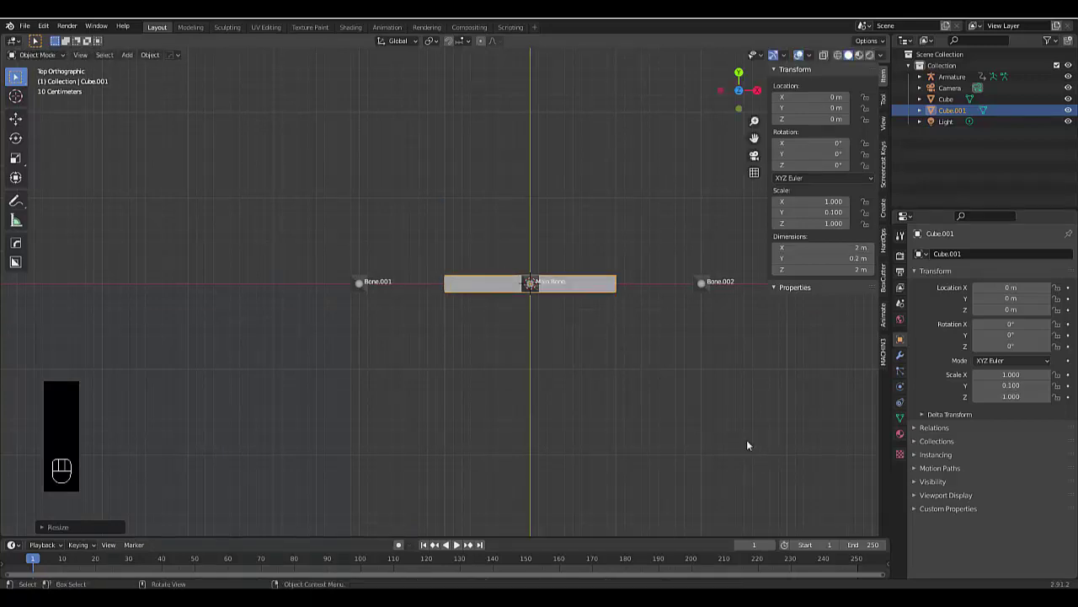
# Move the slab left along X to about -1.6 m
pyautogui.press('g')
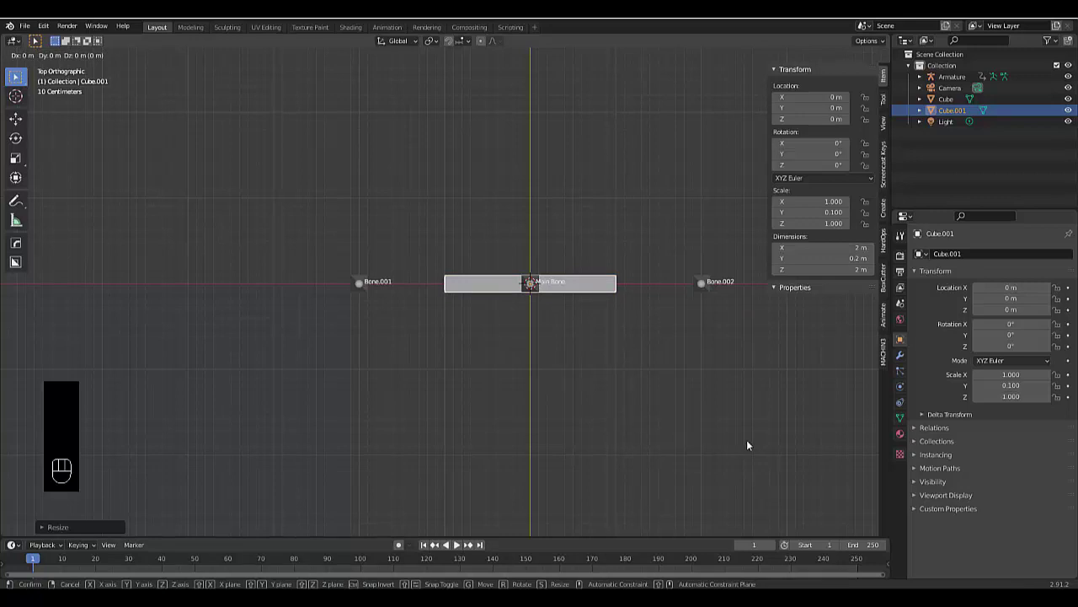
pyautogui.press('x')
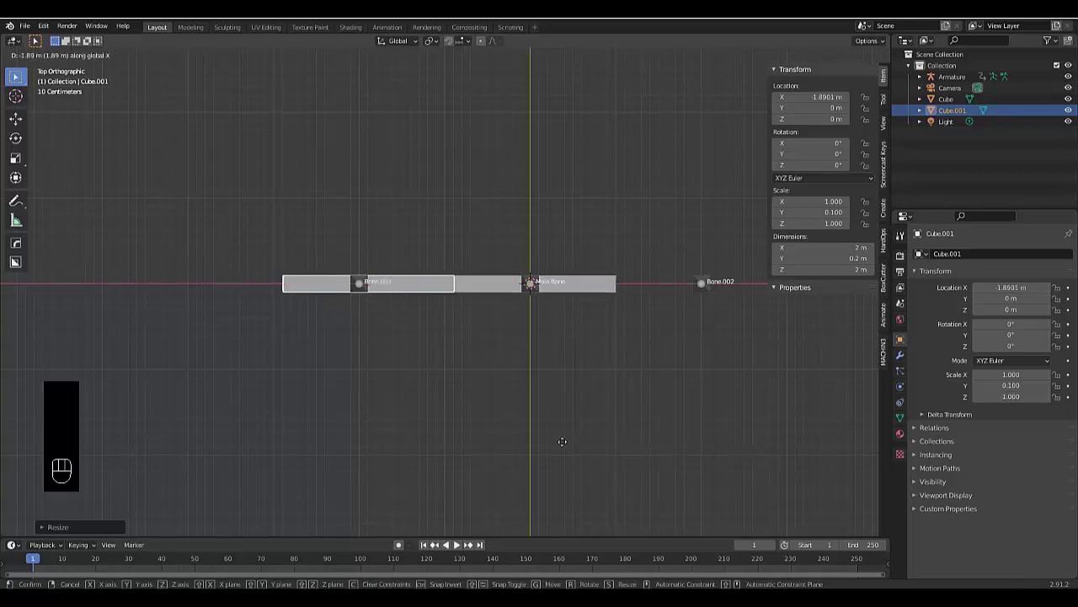
pyautogui.click(610, 433)
pyautogui.scroll(5, 437, 289)
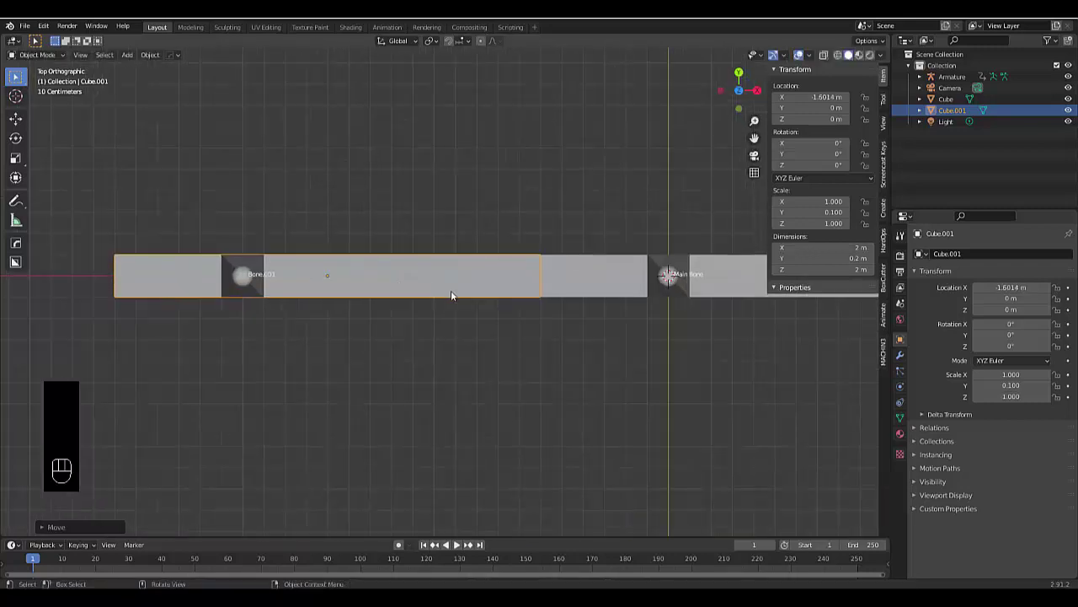
# Shift the slab along Y, fine-tuning it to 0.20391 m
pyautogui.press('g')
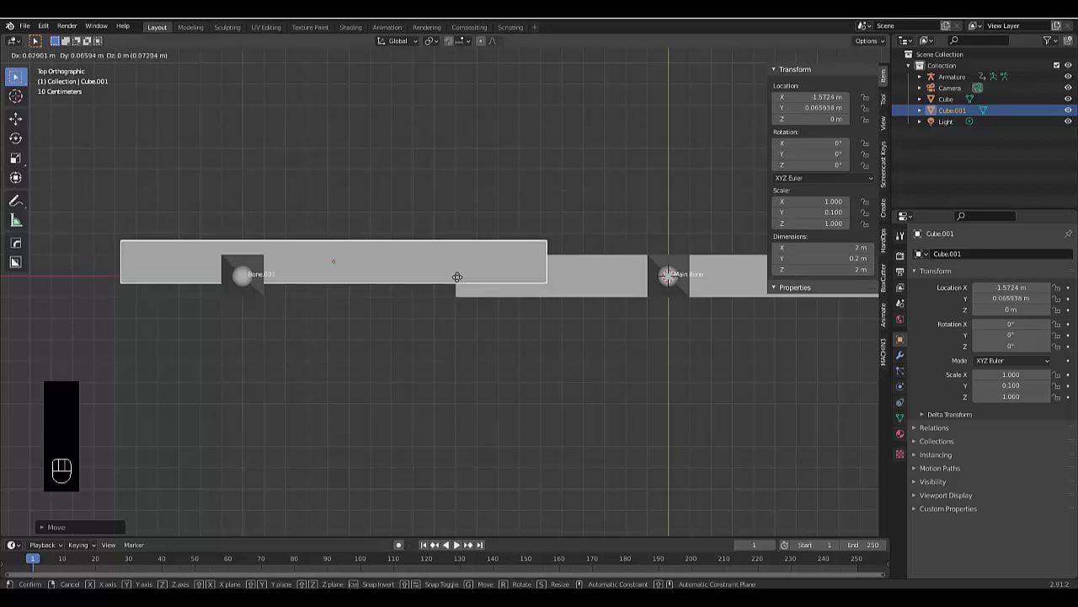
pyautogui.press('y')
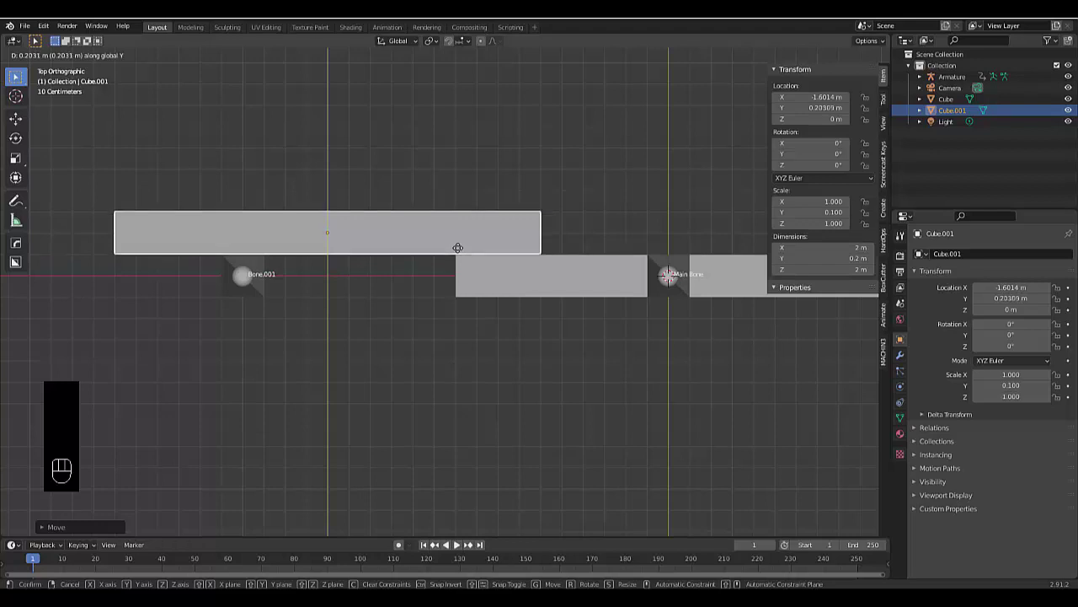
pyautogui.click(459, 249)
pyautogui.scroll(8, 486, 257)
pyautogui.scroll(1, 492, 243)
pyautogui.press('g')
pyautogui.press('y')
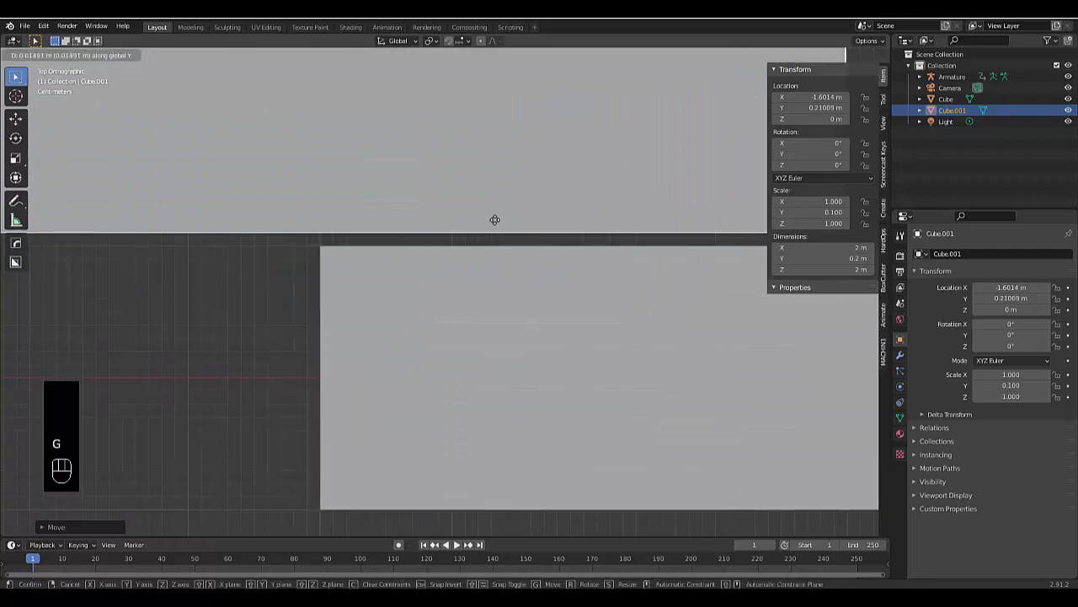
pyautogui.press('shift')
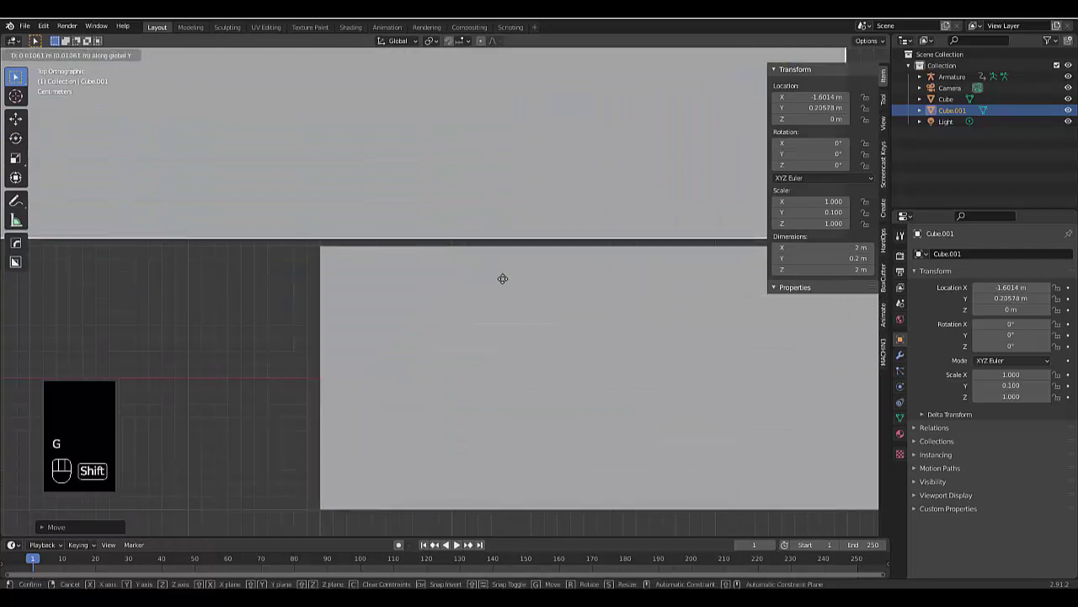
pyautogui.click(502, 286)
pyautogui.scroll(-6, 502, 287)
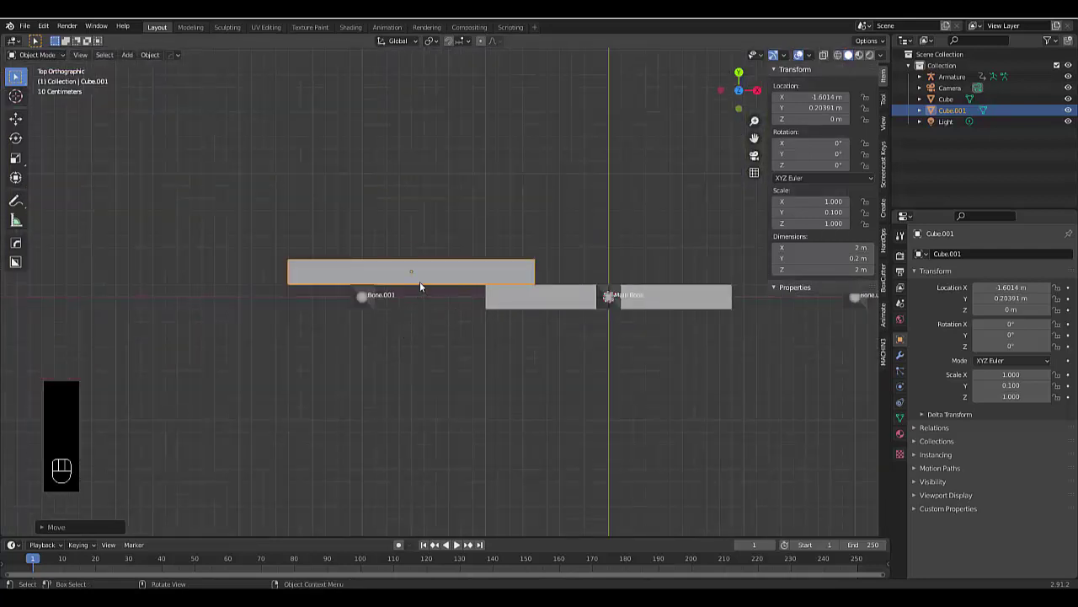
pyautogui.scroll(-2, 422, 289)
pyautogui.scroll(4, 406, 274)
# In Edit Mode, duplicate Cube.001's slab about 0.42 m along Y, then return to Object Mode
pyautogui.press('Tab')
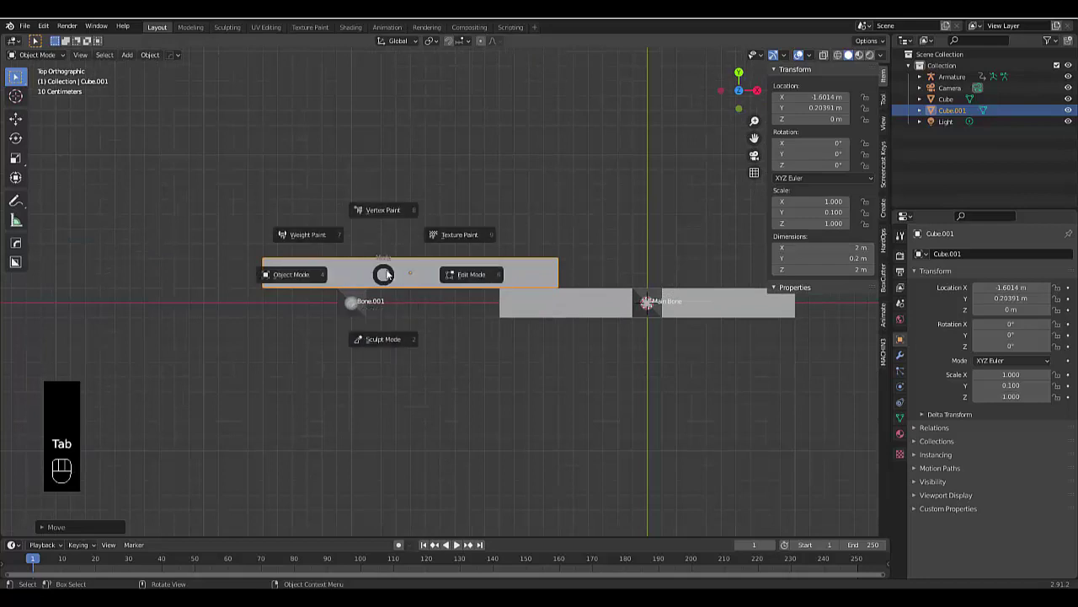
pyautogui.click(468, 282)
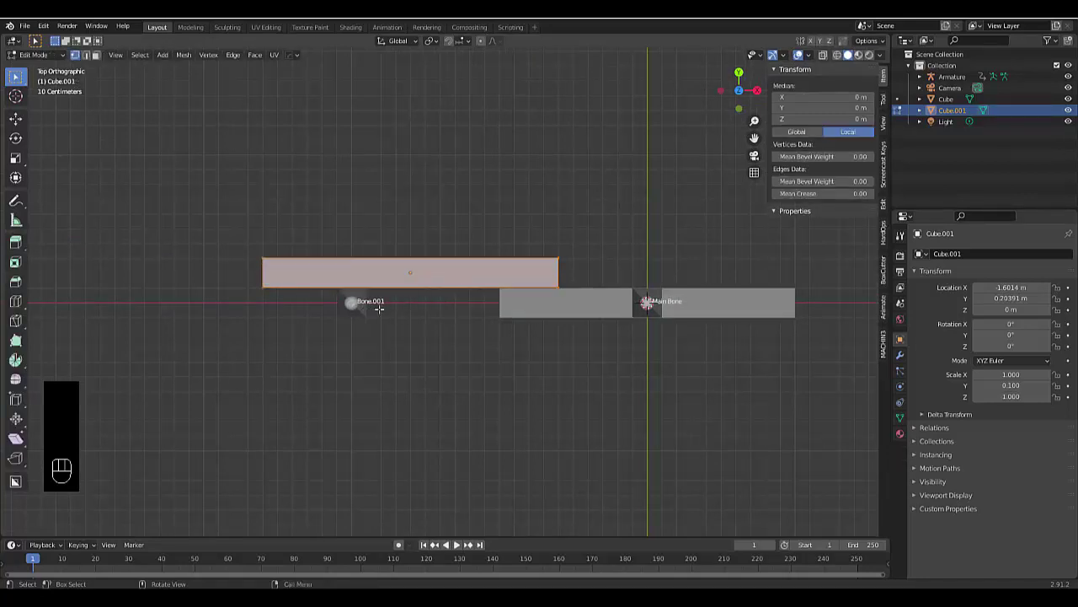
pyautogui.hotkey('shift', 'd')
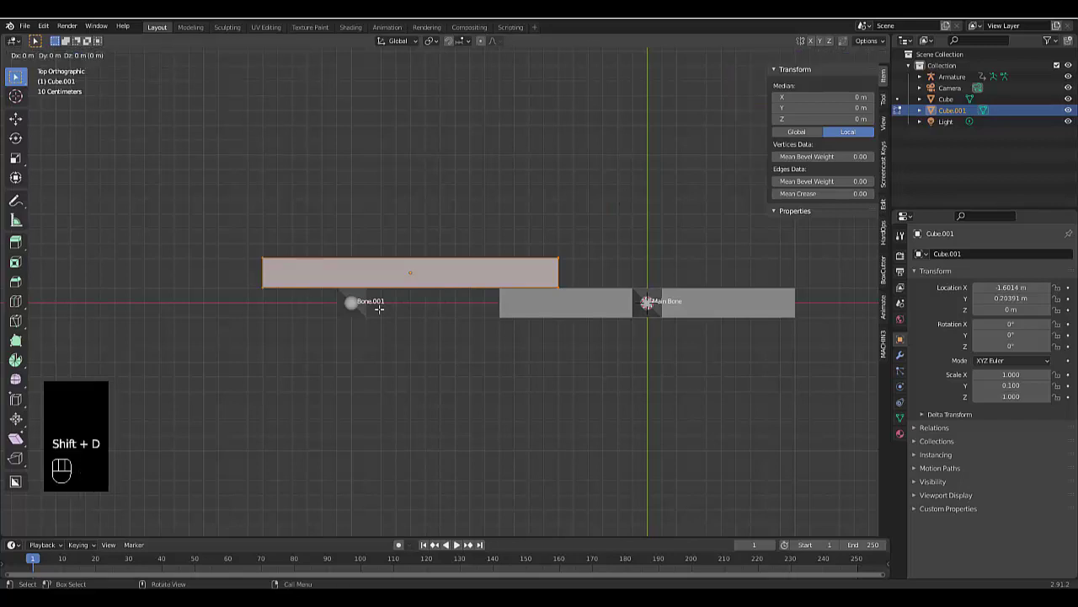
pyautogui.press('y')
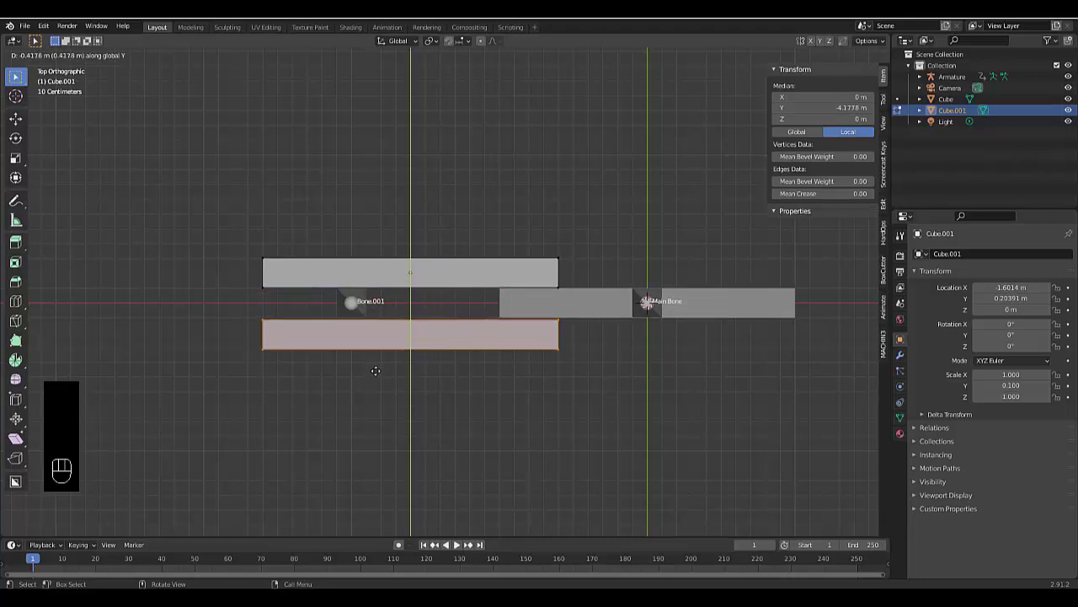
pyautogui.click(376, 371)
pyautogui.moveTo(621, 343); pyautogui.dragTo(592, 348, button='middle')
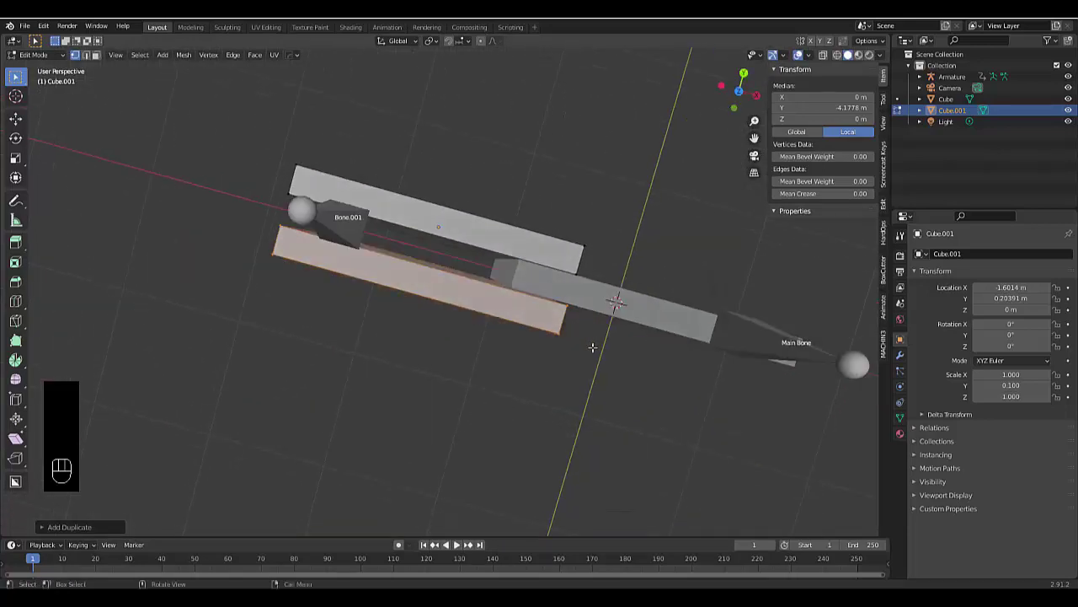
pyautogui.press('Tab')
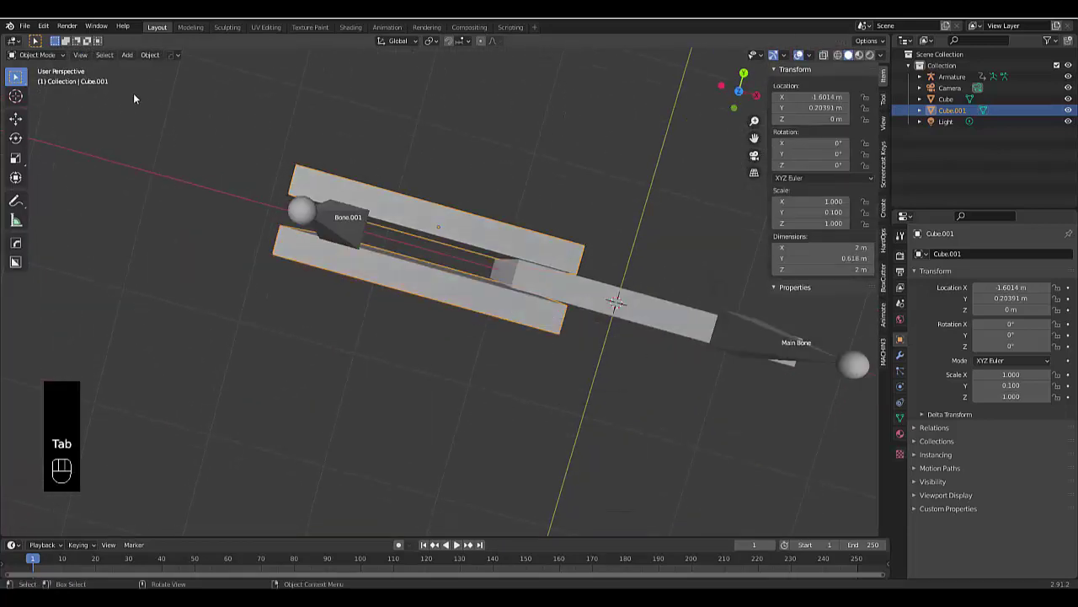
pyautogui.click(45, 56)
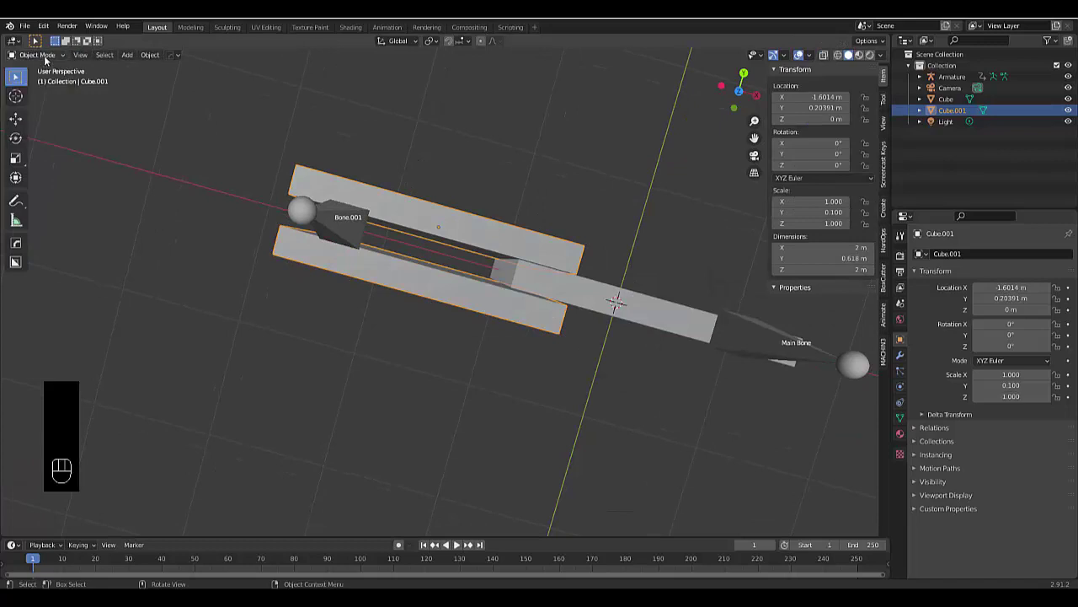
pyautogui.click(46, 58)
pyautogui.moveTo(558, 346); pyautogui.dragTo(485, 288, button='middle')
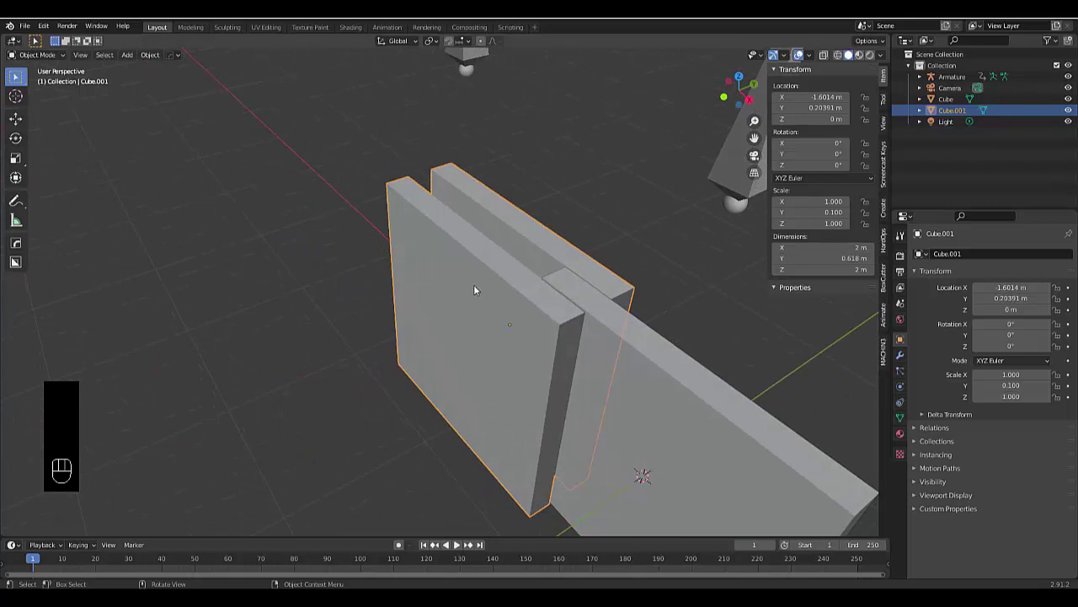
# Duplicate the double panel as Cube.002 and slide it along X to the wall's right side, about 1.85 m
pyautogui.hotkey('shift', 'd')
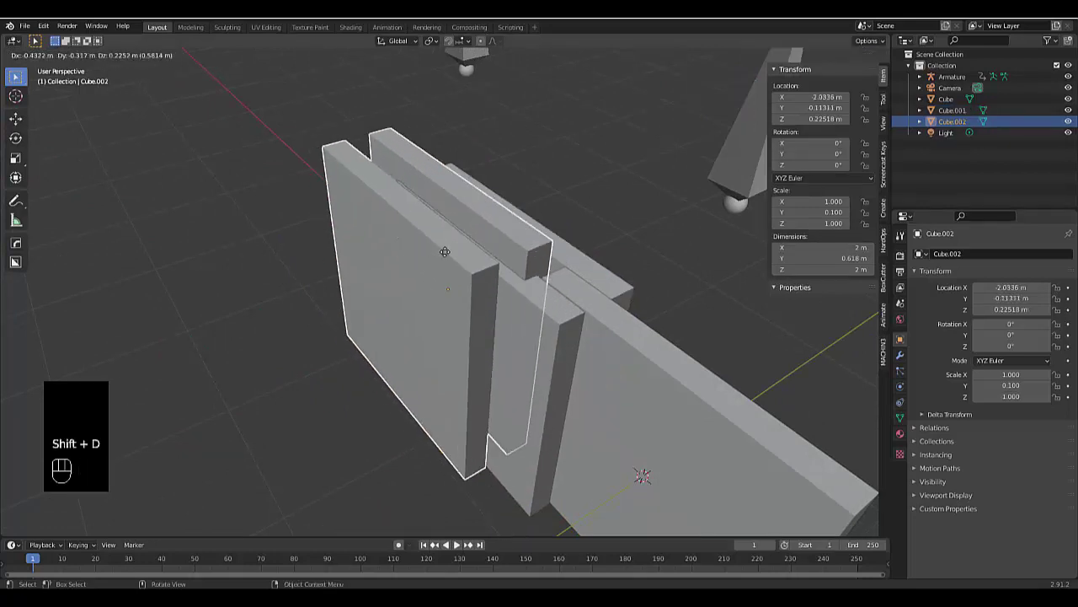
pyautogui.press('x')
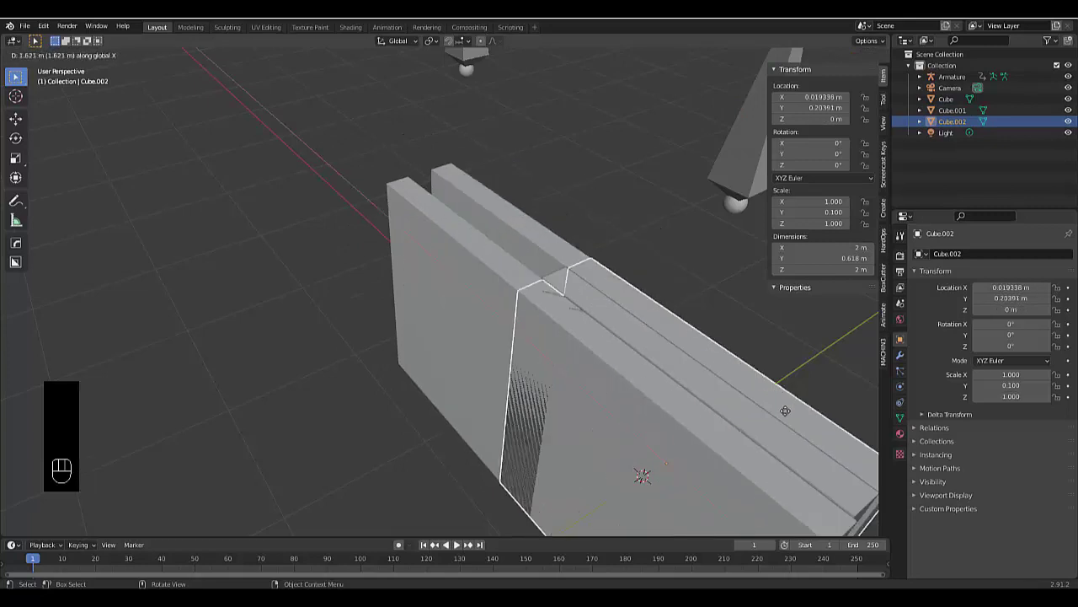
pyautogui.click(185, 93)
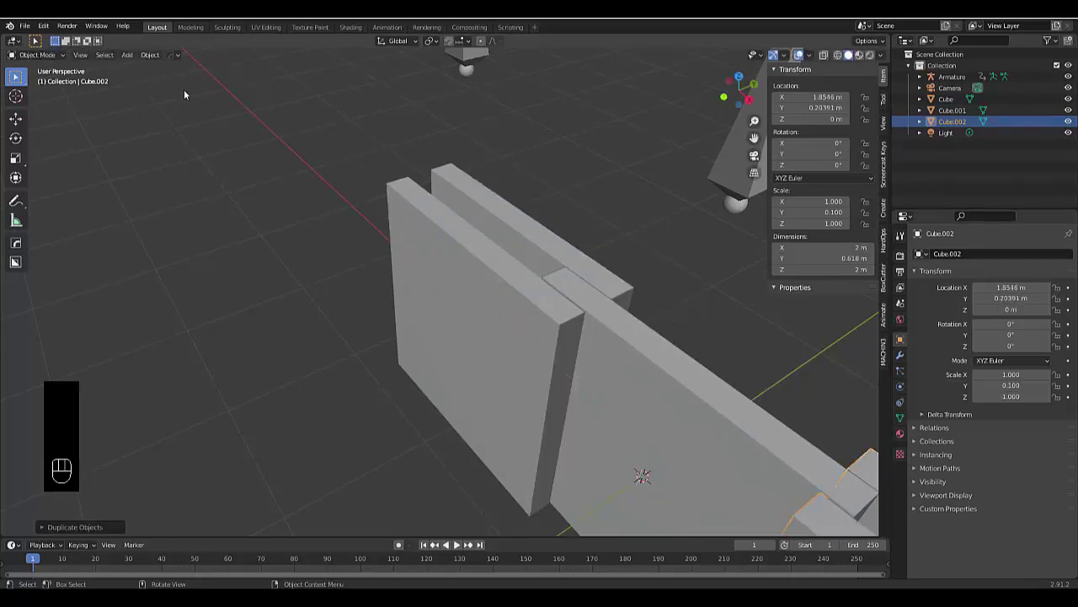
pyautogui.scroll(-5, 396, 288)
pyautogui.moveTo(396, 287); pyautogui.dragTo(483, 312, button='middle')
pyautogui.press('KP_1')
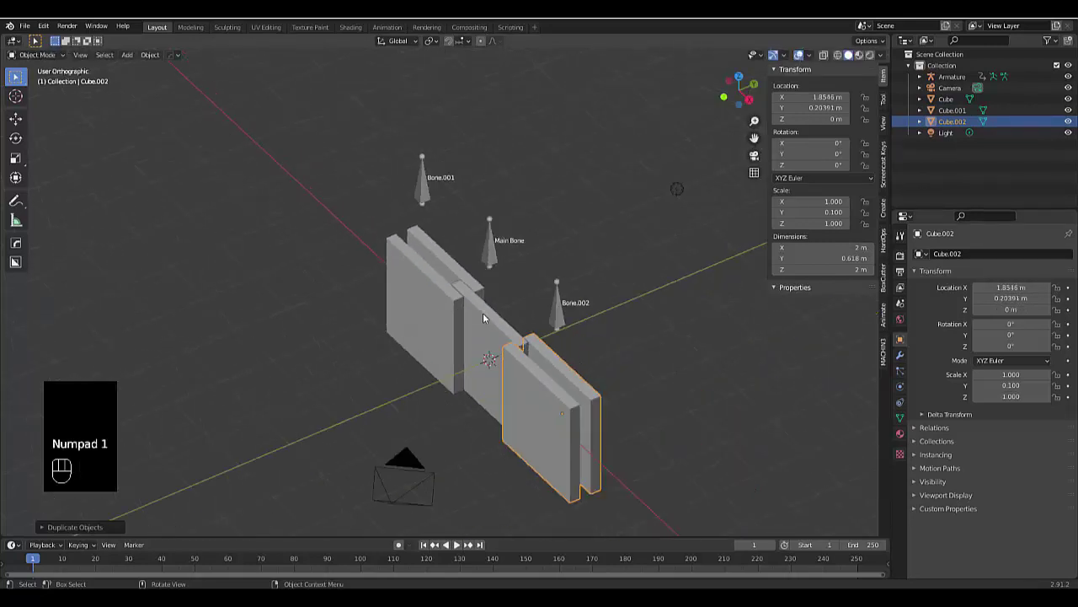
# Scale the central wall cube to X 1.38 (2.76 m wide) to close the gaps, then deselect it
pyautogui.scroll(2, 779, 350)
pyautogui.click(466, 297)
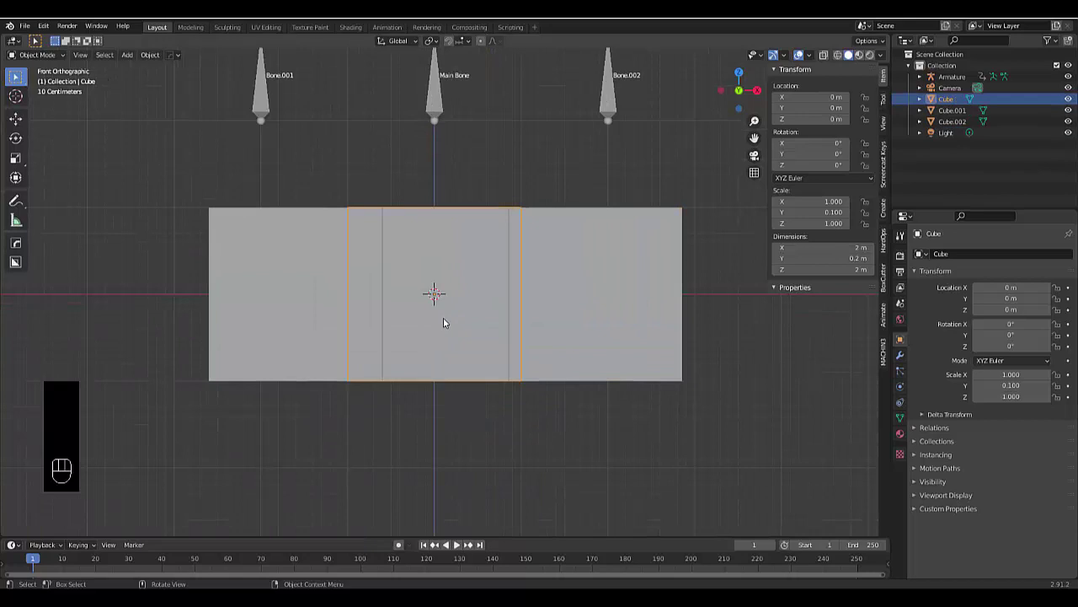
pyautogui.press('s')
pyautogui.press('x')
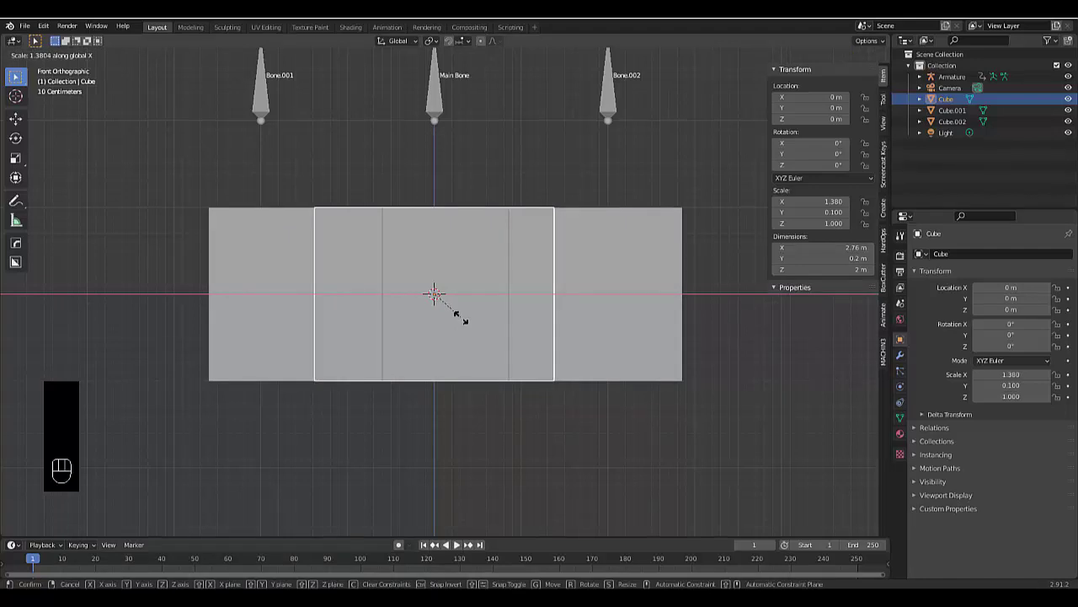
pyautogui.click(461, 317)
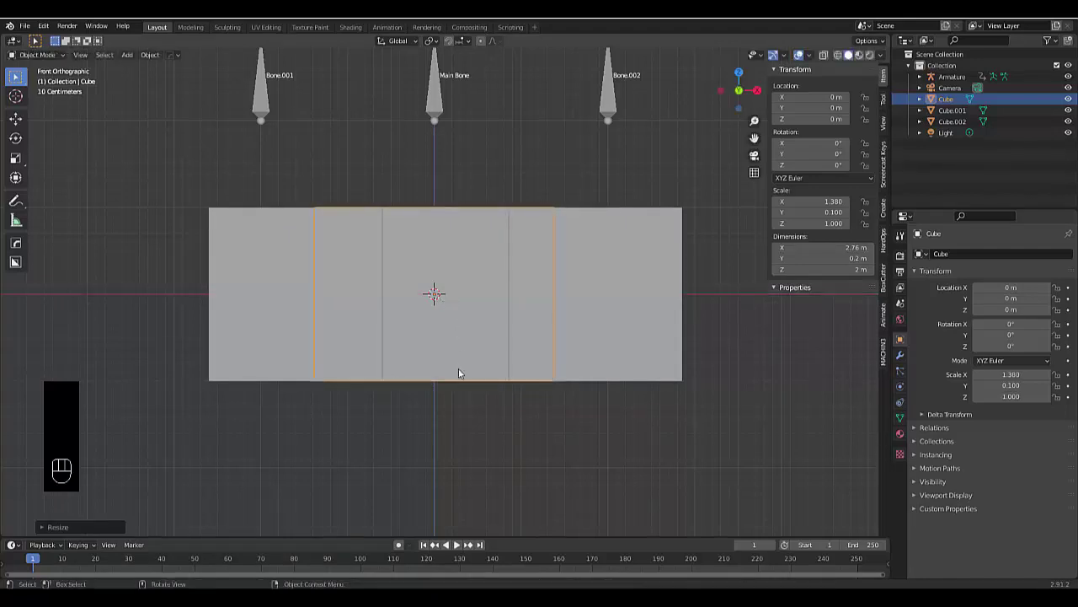
pyautogui.click(464, 445)
pyautogui.scroll(-3, 464, 445)
pyautogui.scroll(1, 475, 430)
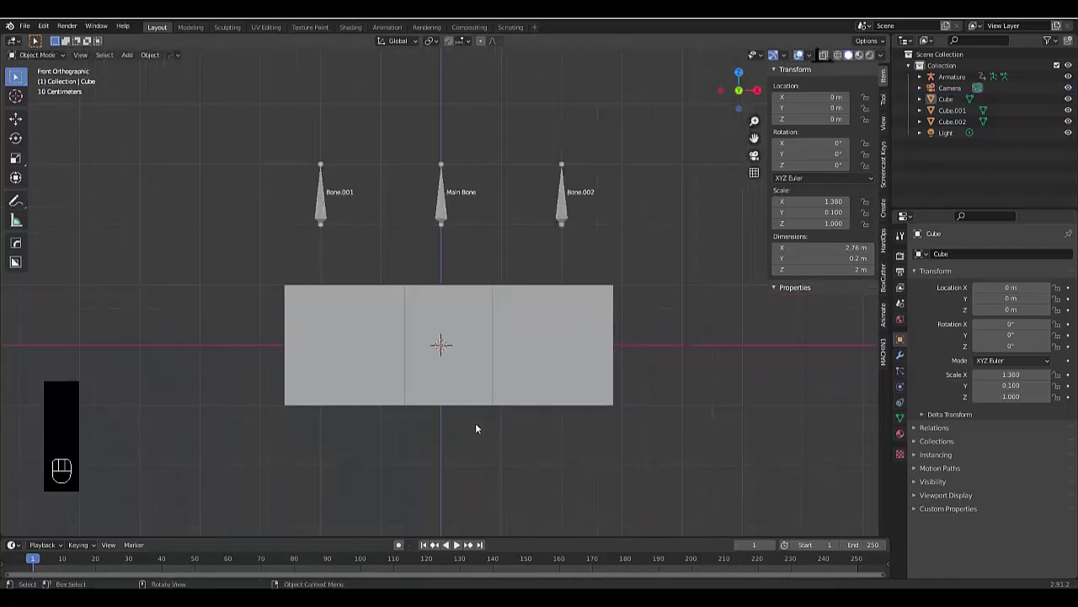
# Select the left panel Cube.001 together with the armature in a perspective view
pyautogui.click(302, 311)
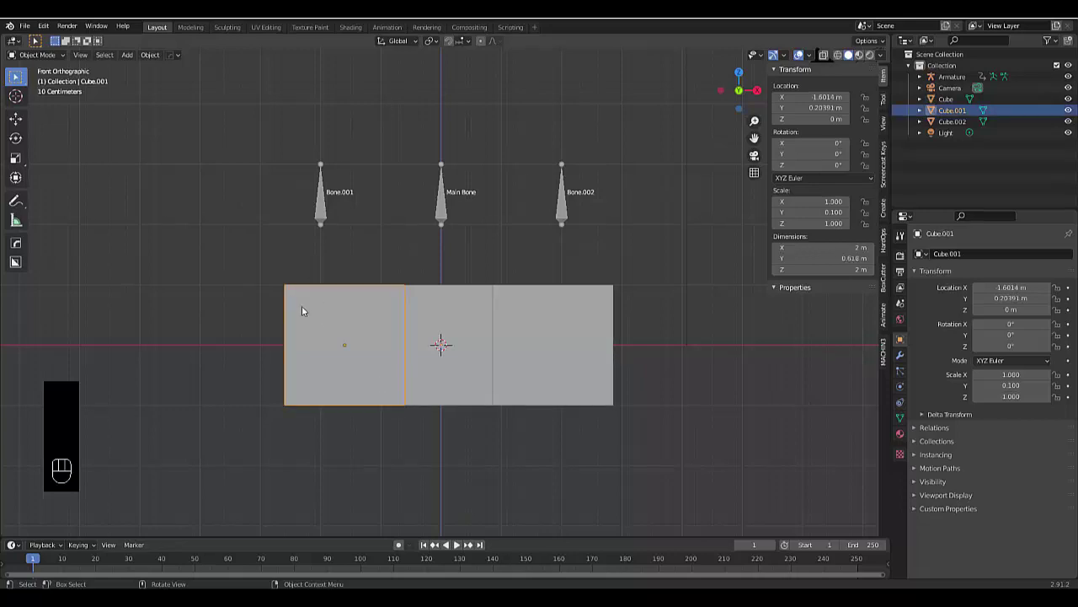
pyautogui.moveTo(312, 318); pyautogui.dragTo(336, 332, button='middle')
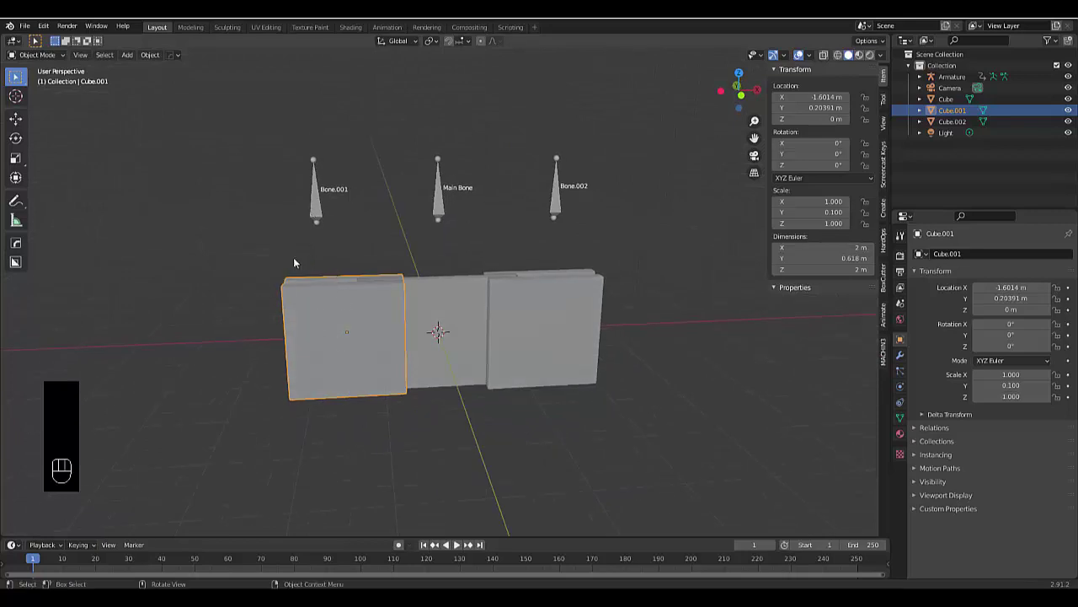
pyautogui.keyDown('shift'); pyautogui.click(312, 209); pyautogui.keyUp('shift')
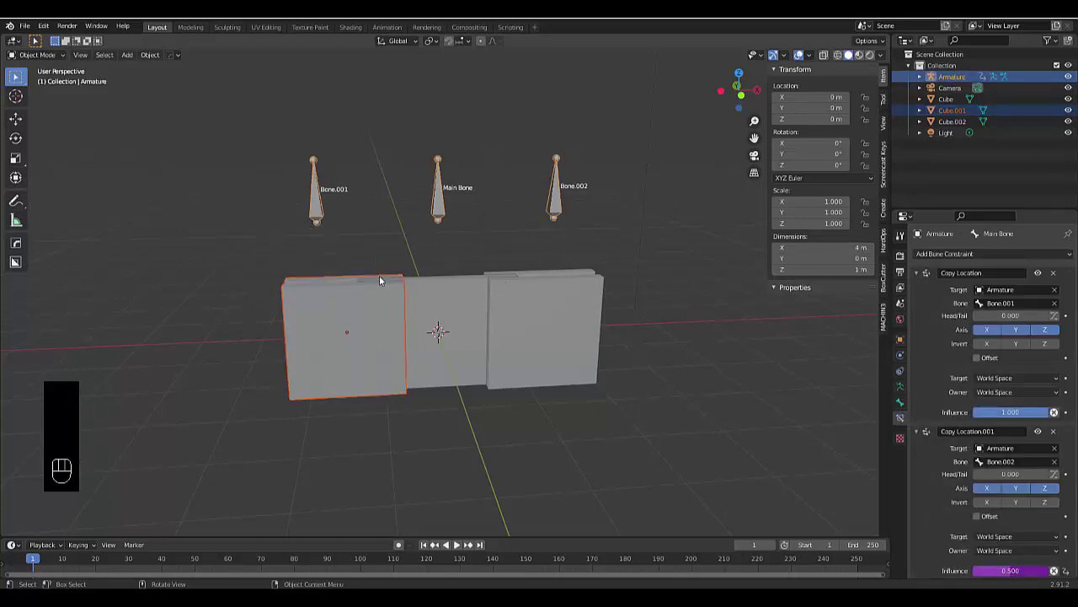
# In Pose Mode, make Bone.001 active and bone-parent Cube.001 to it
pyautogui.click(46, 54)
pyautogui.press('Tab')
pyautogui.click(299, 317)
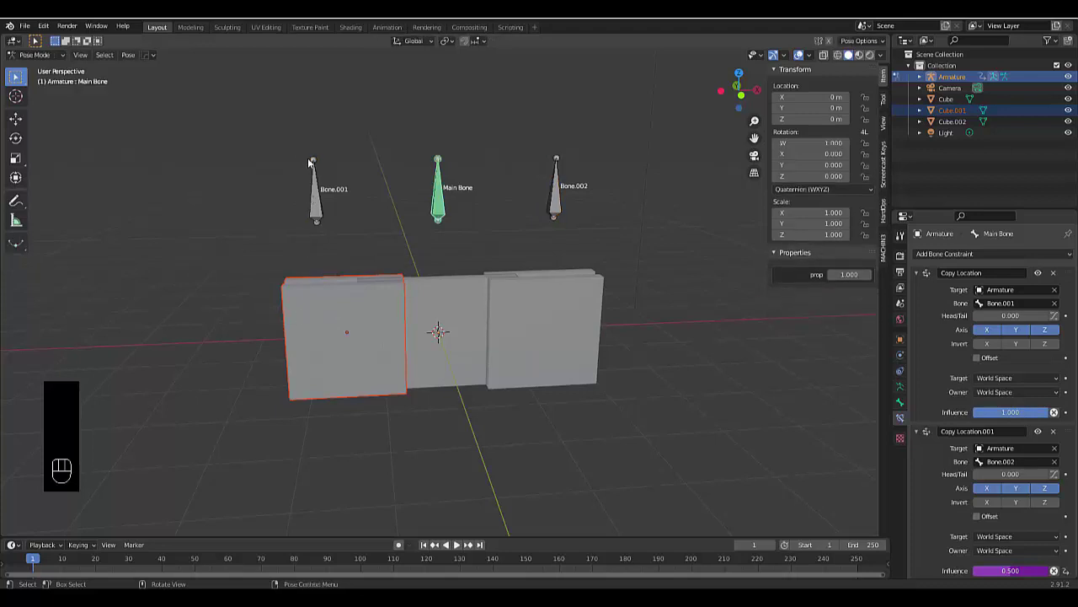
pyautogui.click(317, 210)
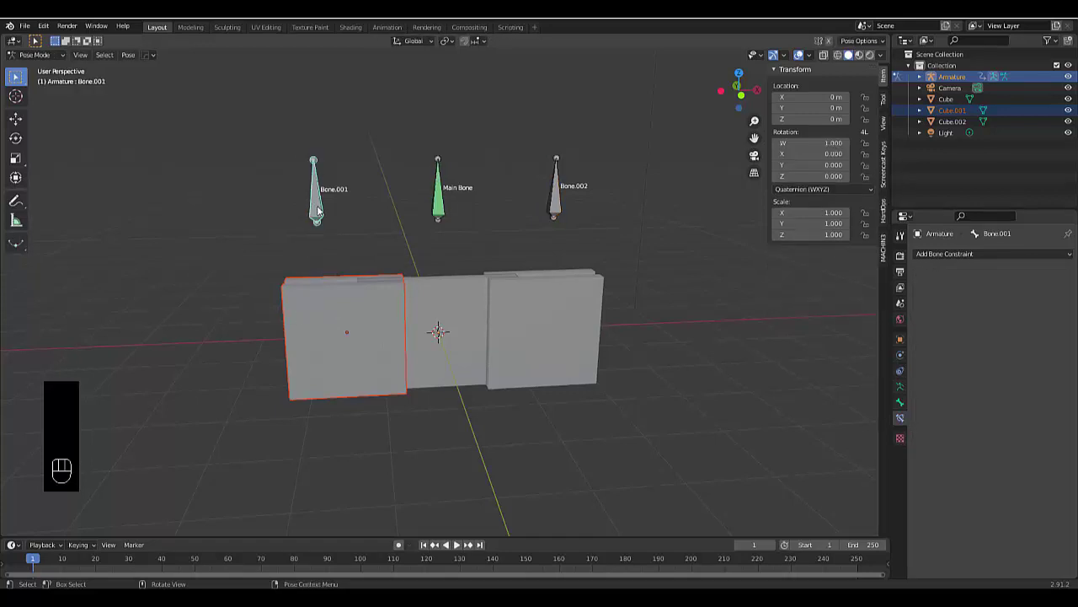
pyautogui.hotkey('ctrl', 'p')
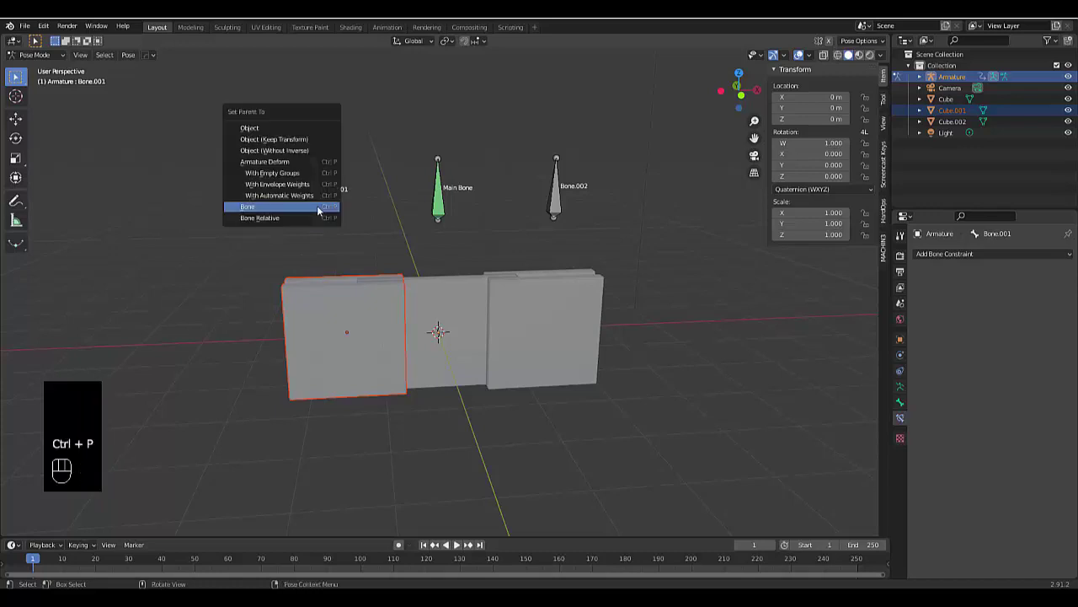
pyautogui.click(248, 207)
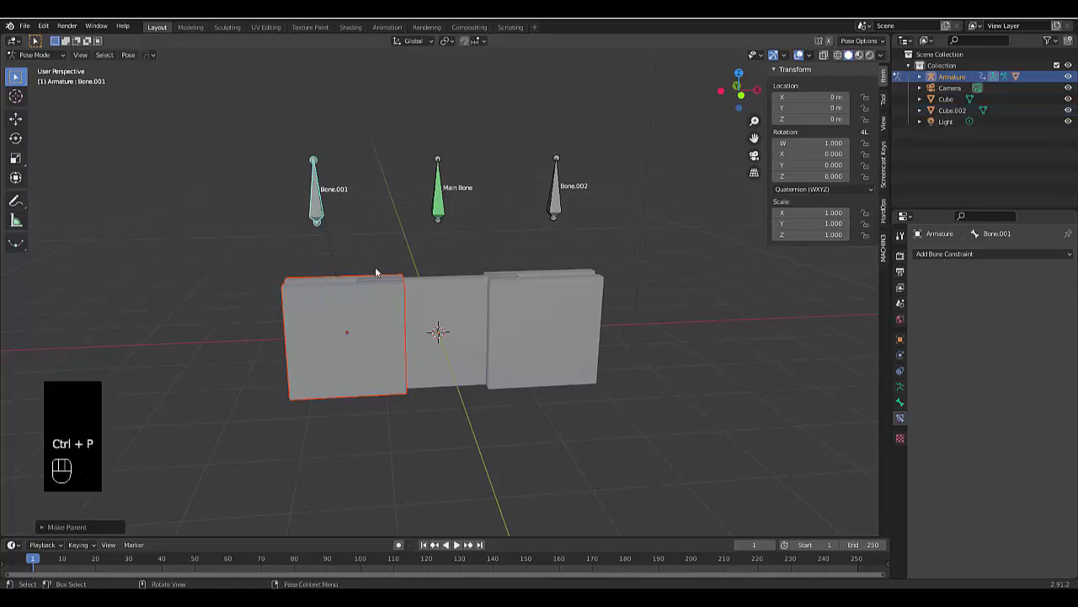
# Clear the bone selection and switch the armature back to Object Mode
pyautogui.click(556, 203)
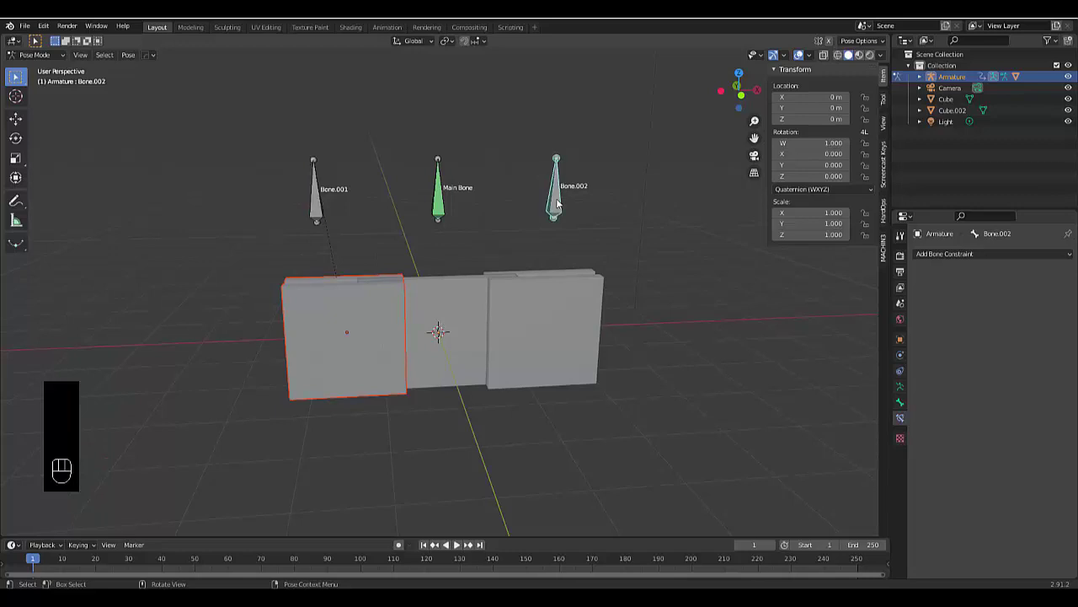
pyautogui.click(487, 351)
pyautogui.press('Tab')
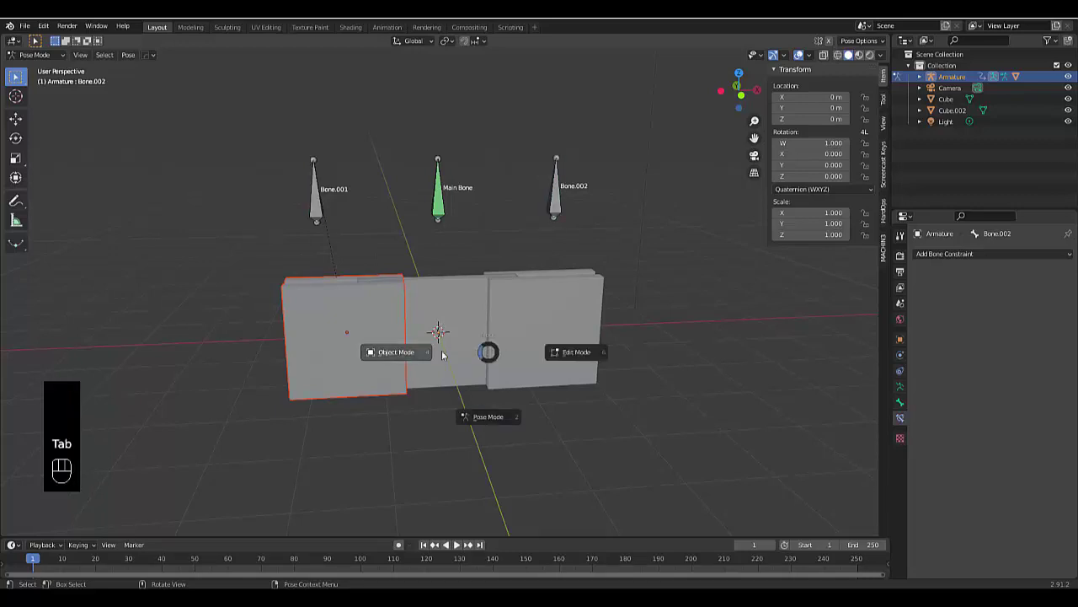
pyautogui.click(443, 355)
# Bone-parent the right panel Cube.002 to Bone.002, then return to Object Mode
pyautogui.click(567, 325)
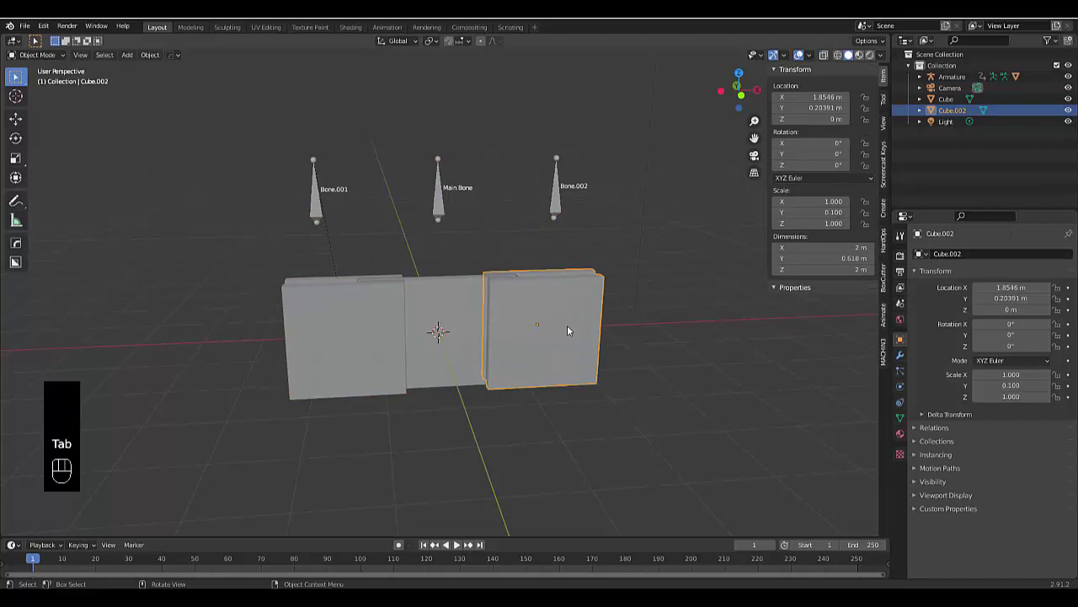
pyautogui.keyDown('shift'); pyautogui.click(559, 223); pyautogui.keyUp('shift')
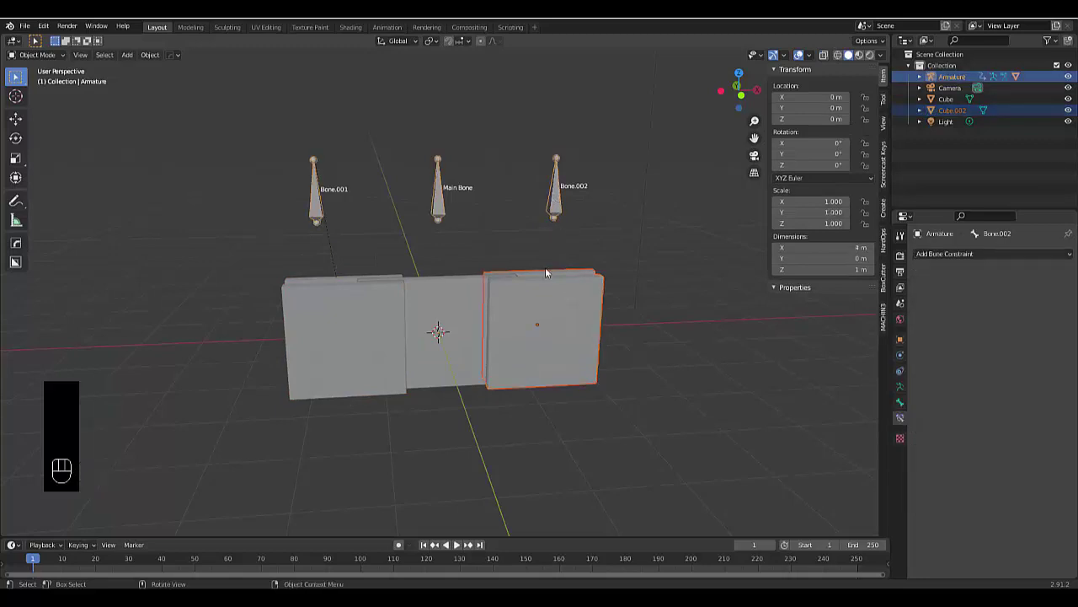
pyautogui.press('Tab')
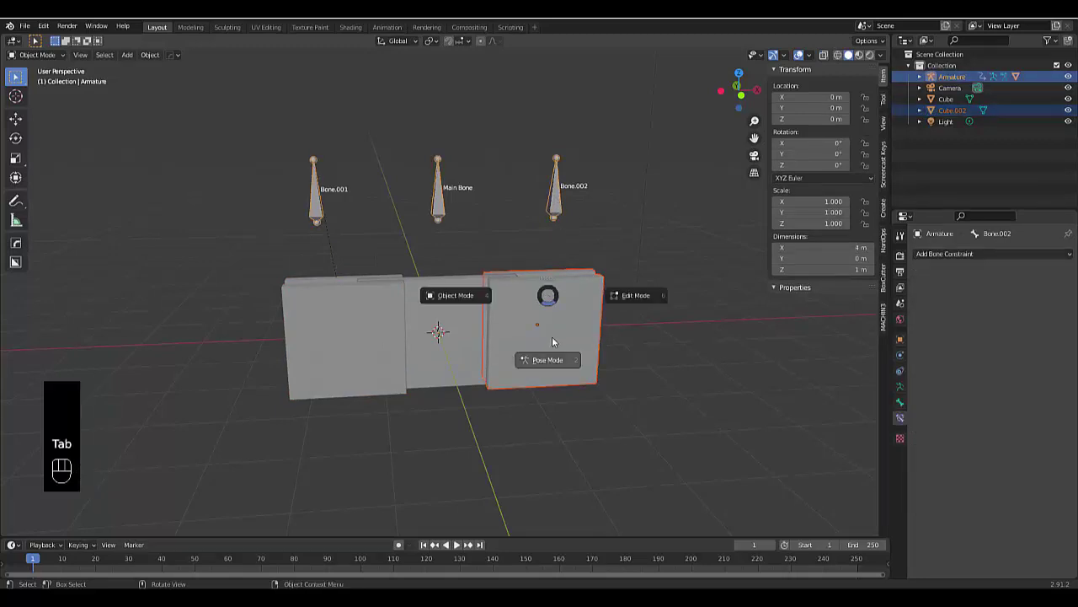
pyautogui.click(553, 341)
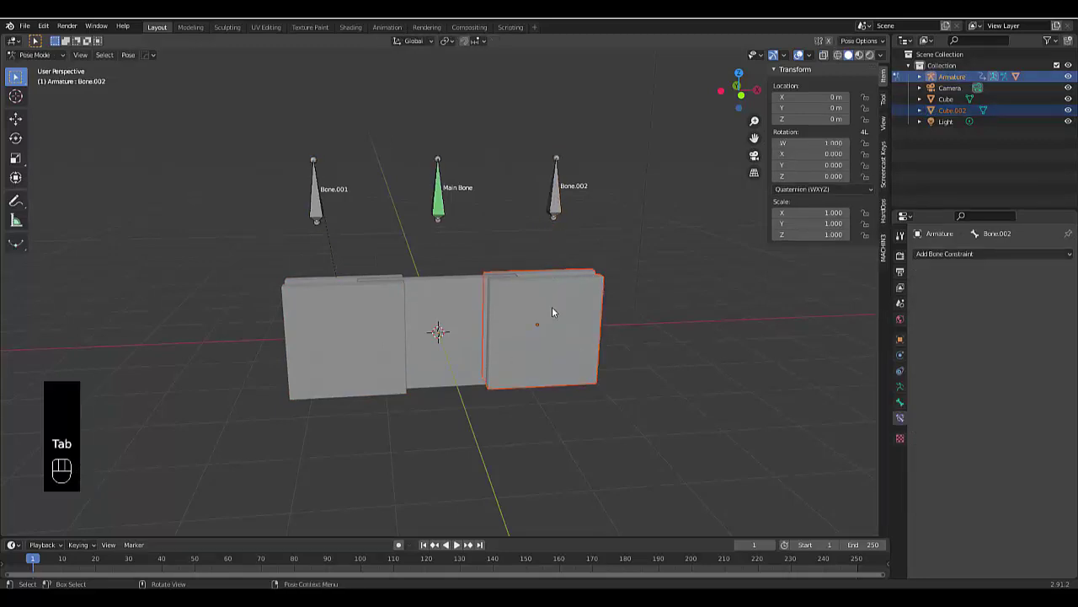
pyautogui.click(553, 206)
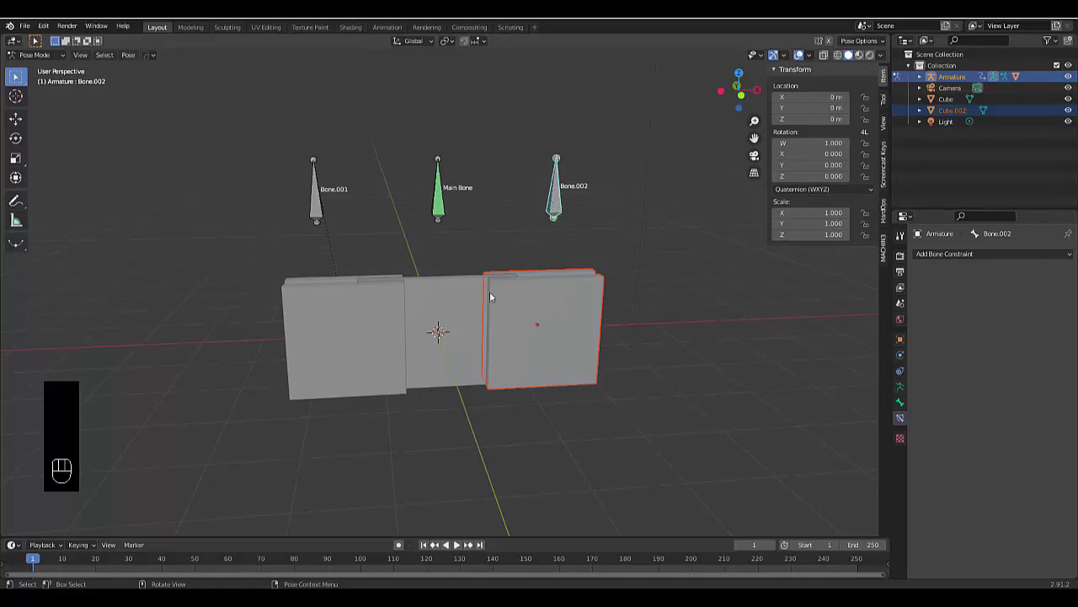
pyautogui.press('ctrl')
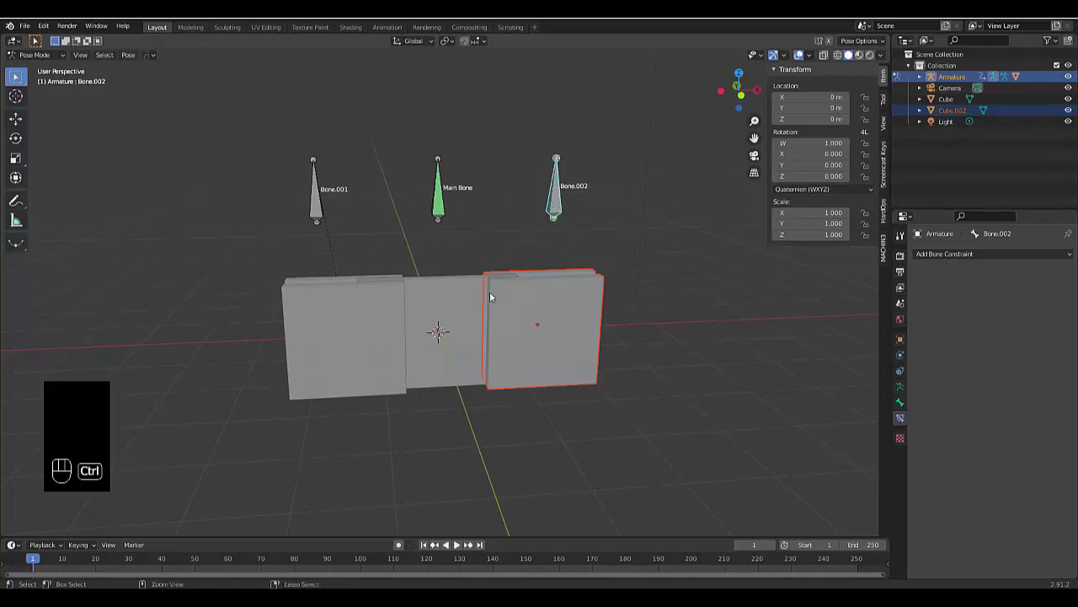
pyautogui.hotkey('ctrl', 'p')
pyautogui.click(489, 291)
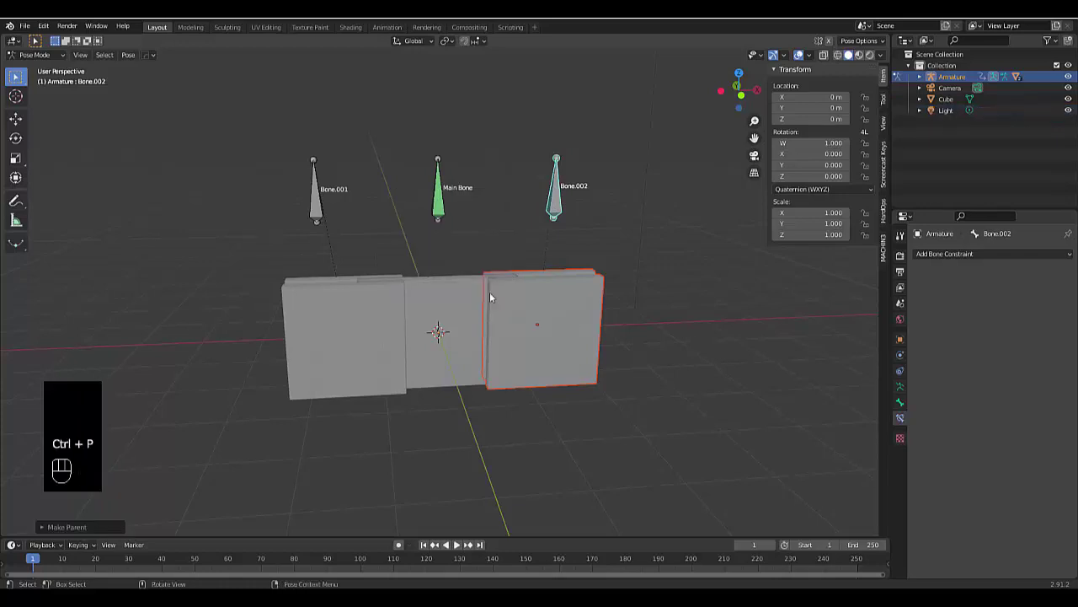
pyautogui.press('Tab')
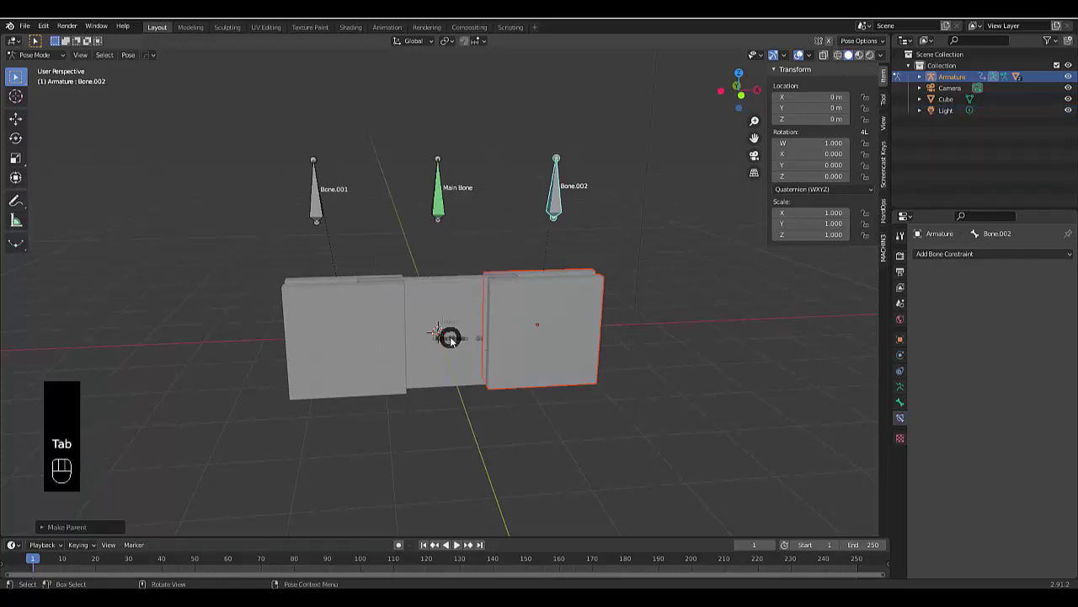
pyautogui.click(379, 341)
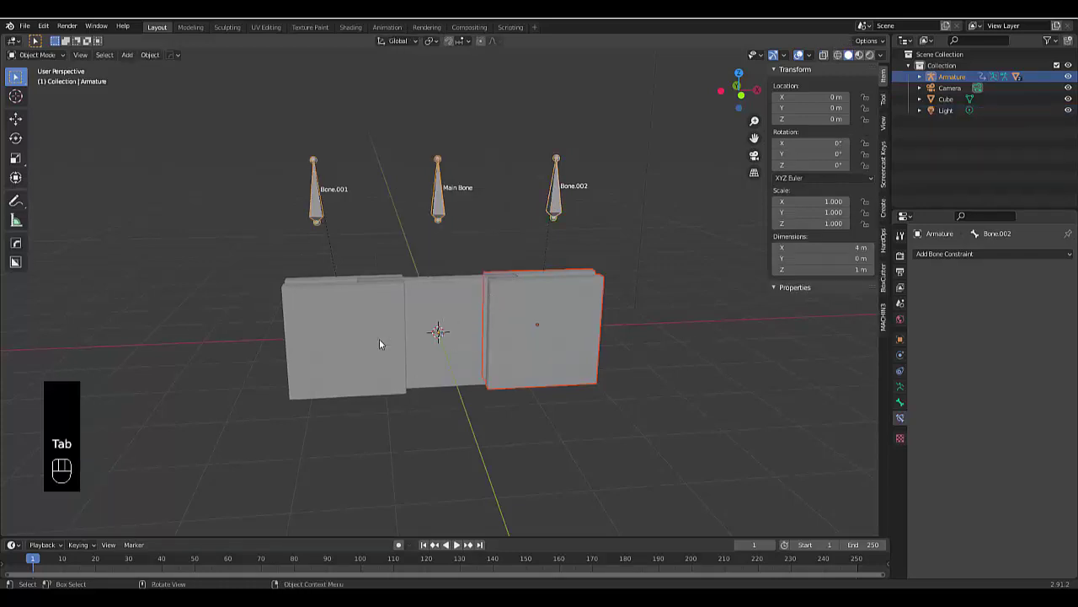
# Select the central Cube with the armature and bone-parent it to Main Bone in Pose Mode
pyautogui.click(418, 296)
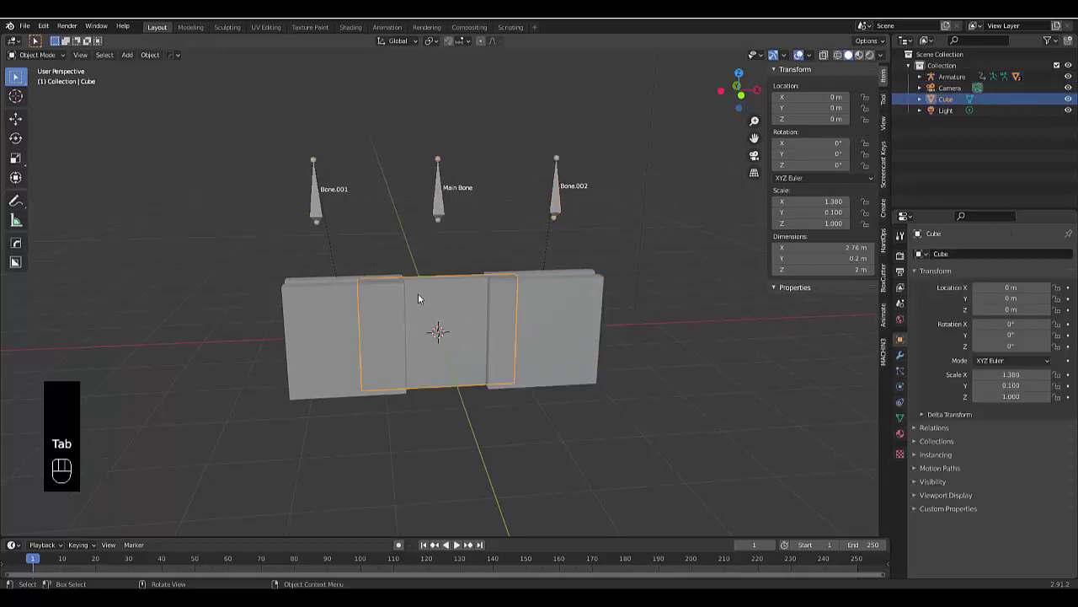
pyautogui.keyDown('shift'); pyautogui.click(441, 199); pyautogui.keyUp('shift')
pyautogui.press('Tab')
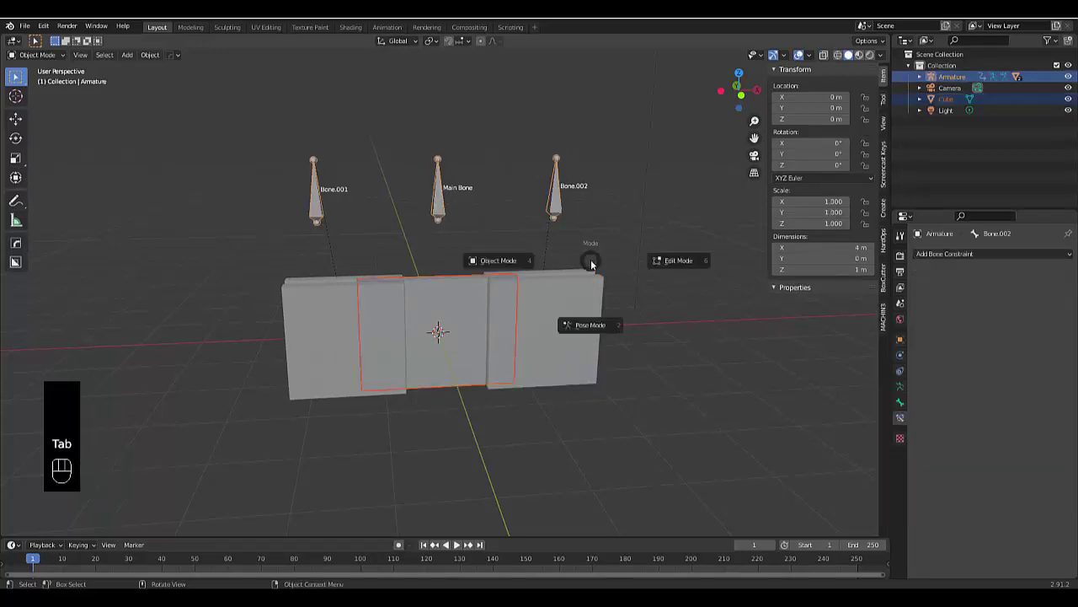
pyautogui.click(580, 329)
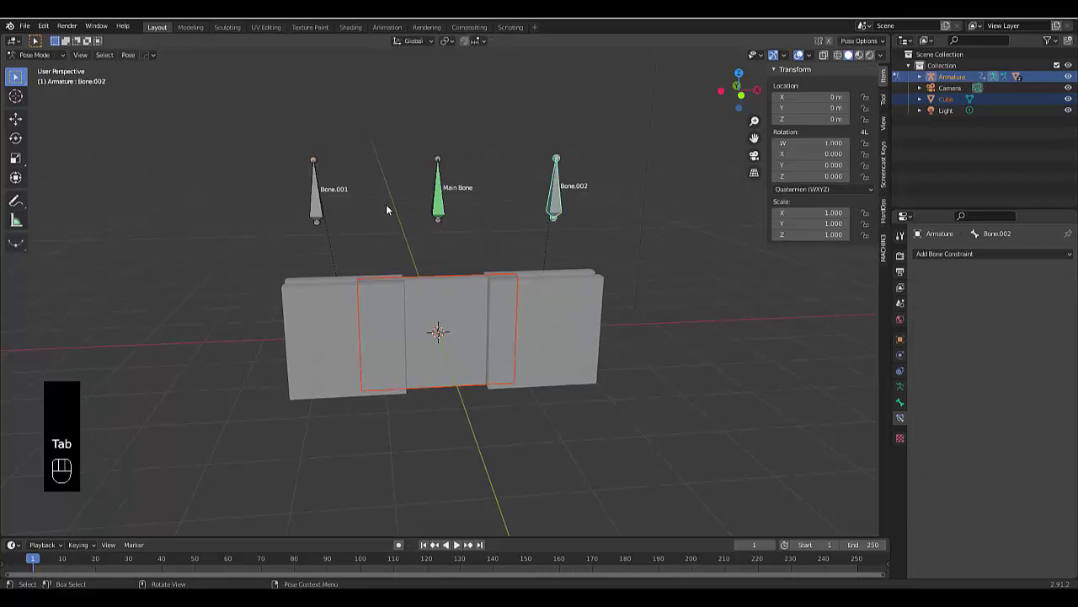
pyautogui.click(439, 210)
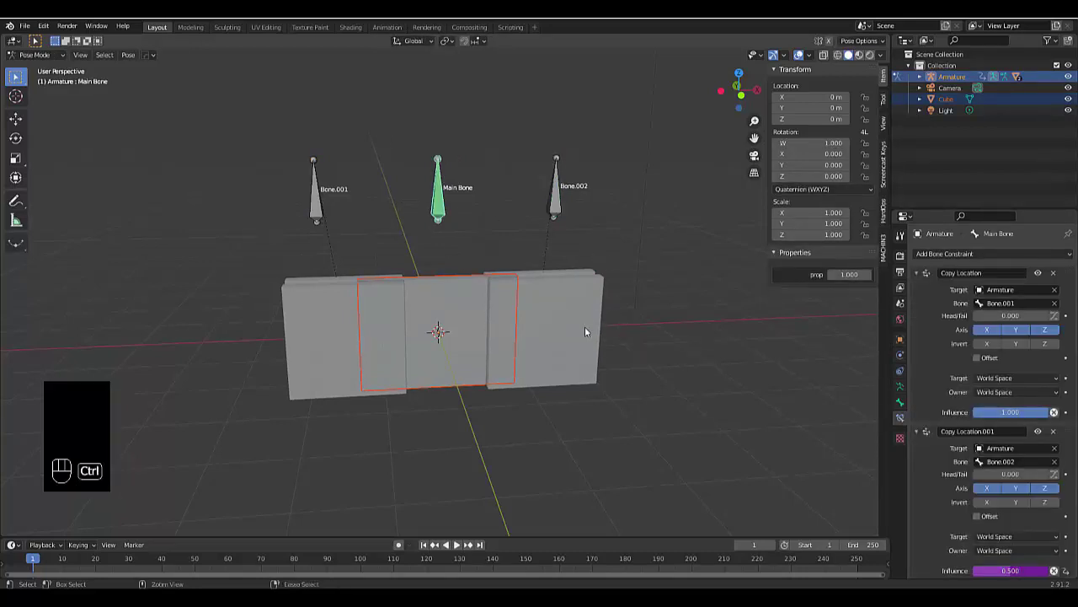
pyautogui.hotkey('ctrl', 'p')
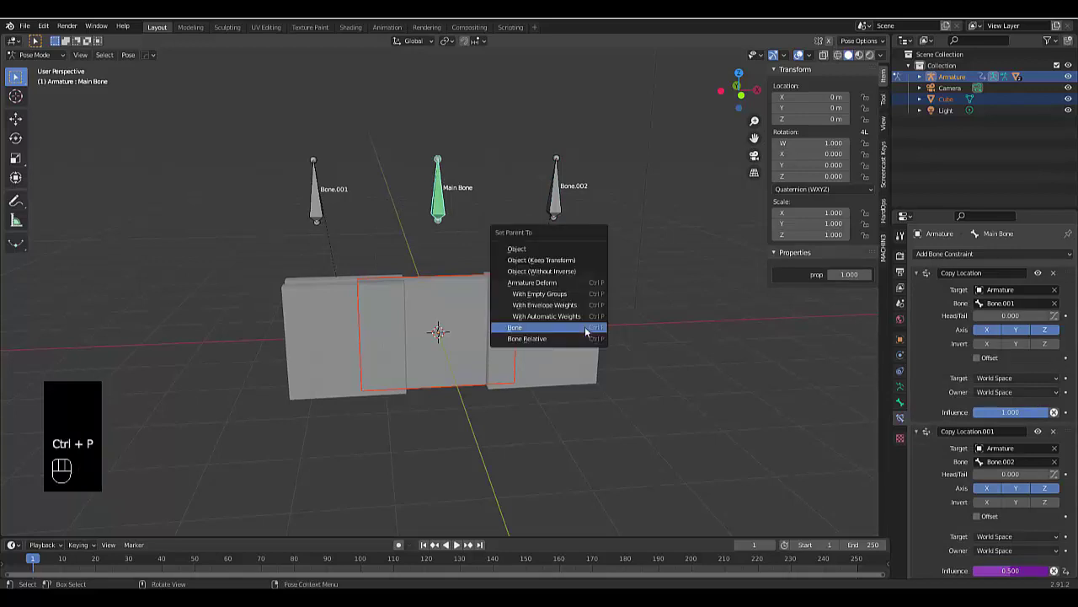
pyautogui.click(585, 326)
pyautogui.scroll(-2, 480, 347)
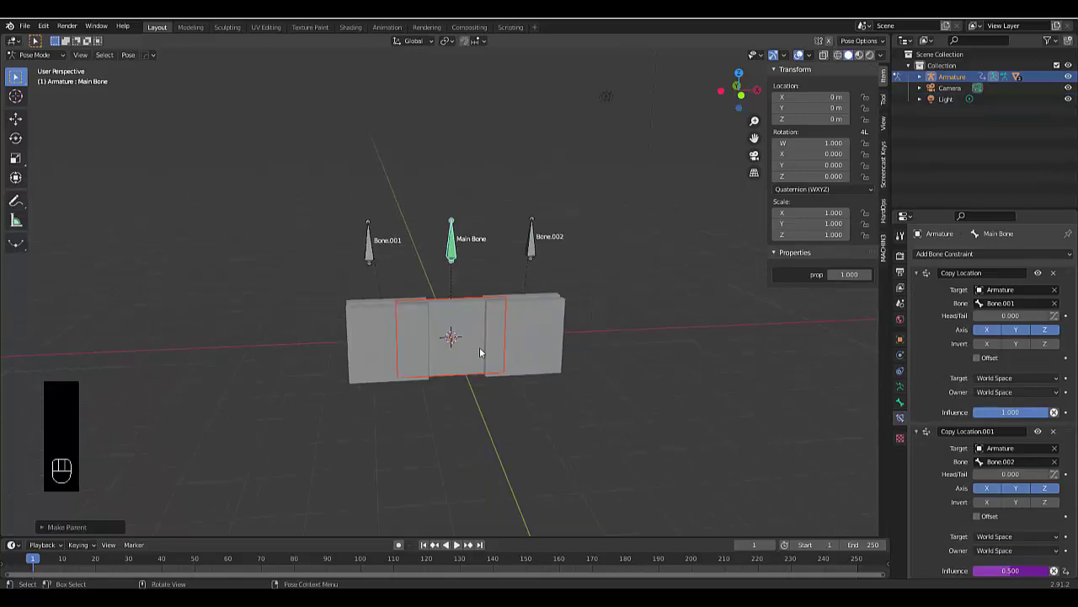
# In front view, drag the Copy Location.001 influence down to 0.250, shifting the wall toward Bone.001
pyautogui.press('KP_1')
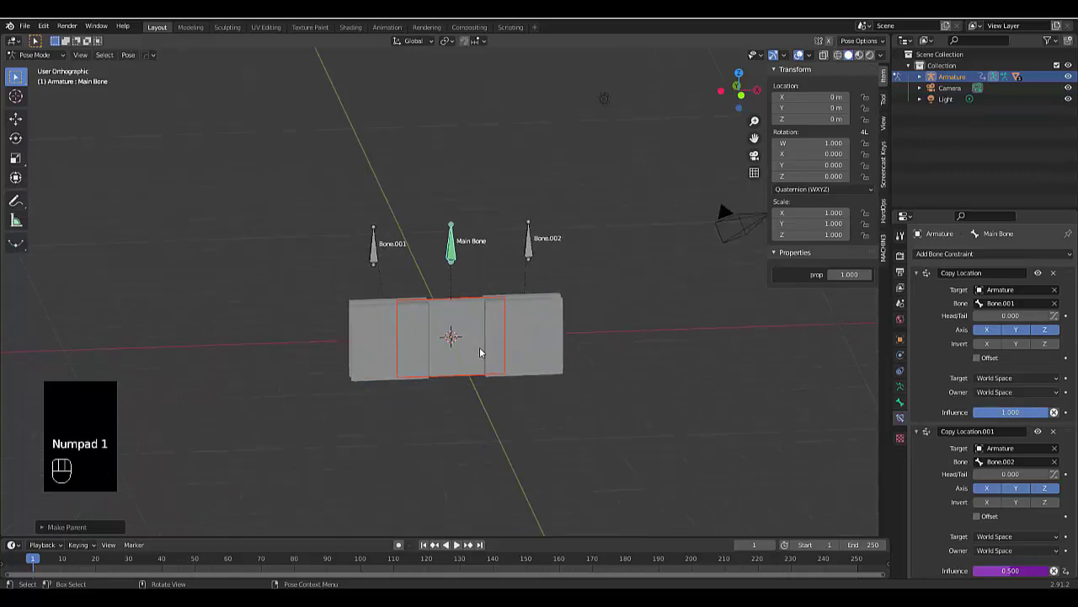
pyautogui.scroll(3, 474, 352)
pyautogui.scroll(1, 410, 358)
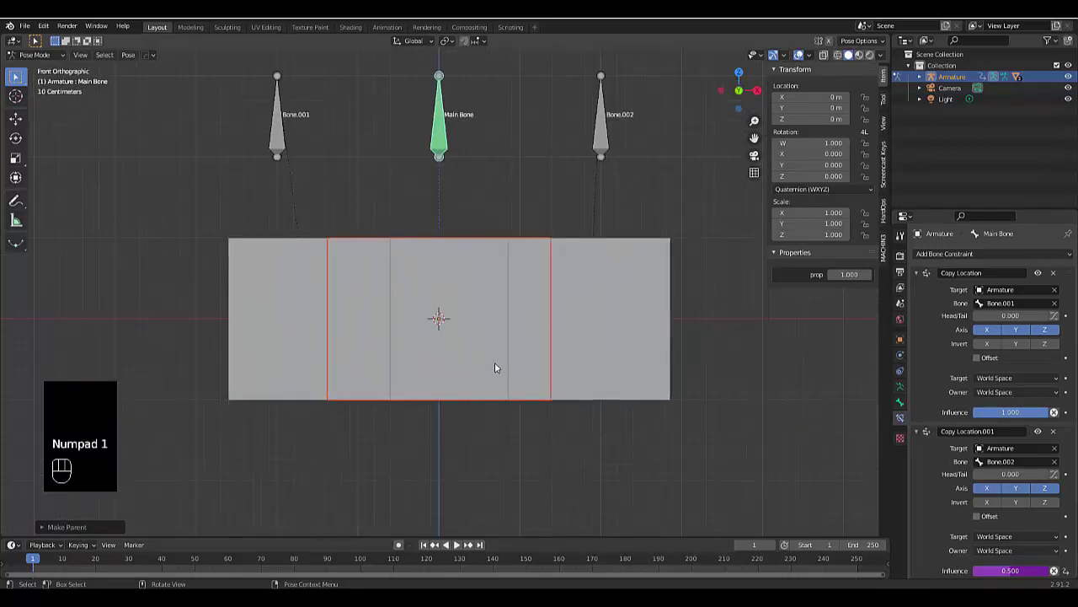
pyautogui.moveTo(1021, 570); pyautogui.dragTo(975, 571)
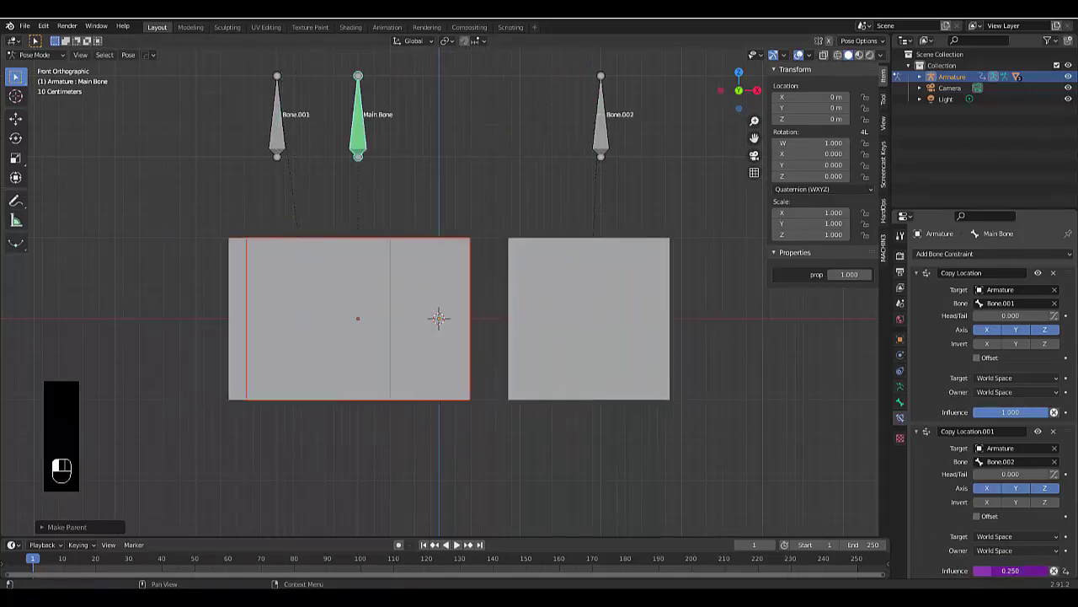